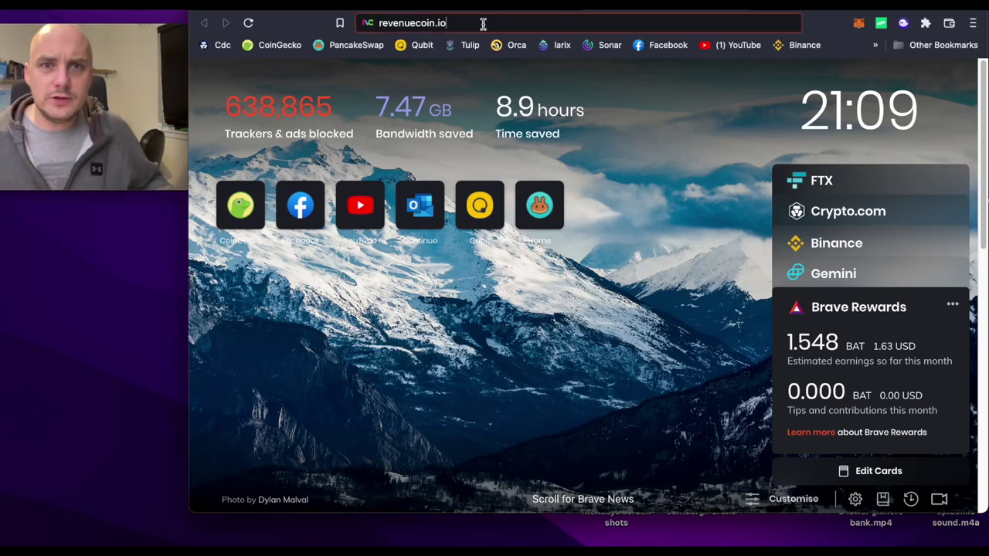
# - Load revenuecoin.io and scroll down the homepage toward the Token Panel link
pyautogui.press('Return')
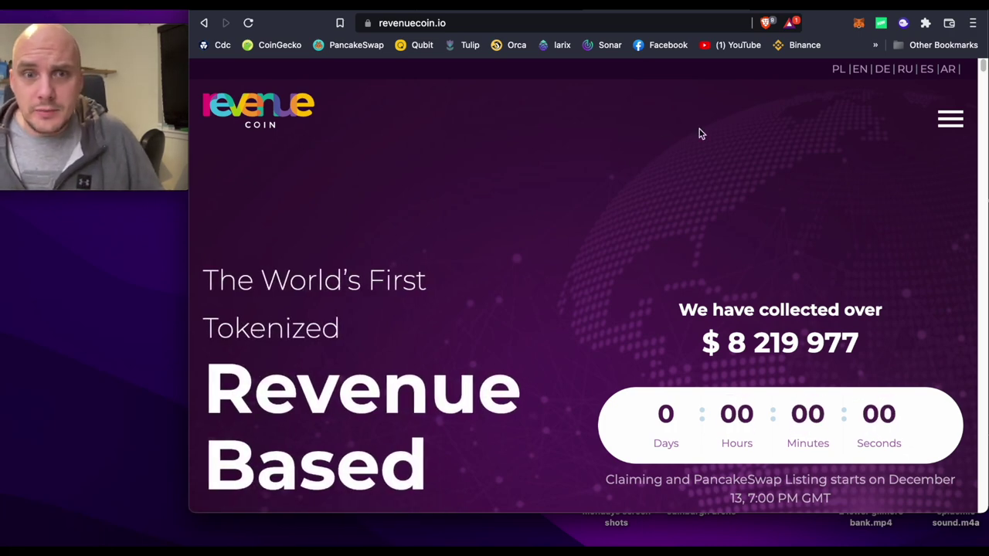
pyautogui.scroll(-2, 700, 133)
pyautogui.scroll(2, 865, 116)
pyautogui.scroll(-3, 363, 113)
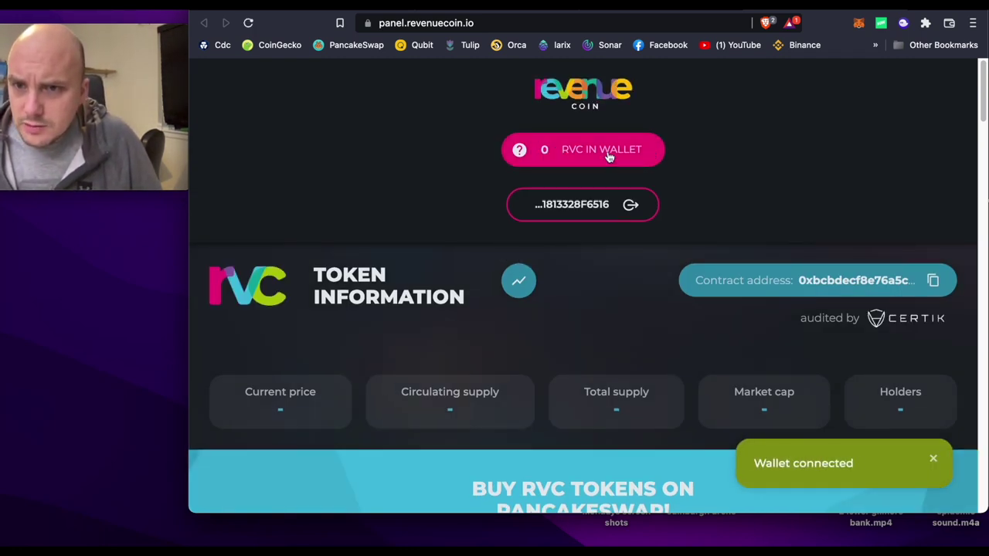
# - Check the connected wallet's balance and activity, then dismiss the wallet popup
pyautogui.scroll(-1, 609, 157)
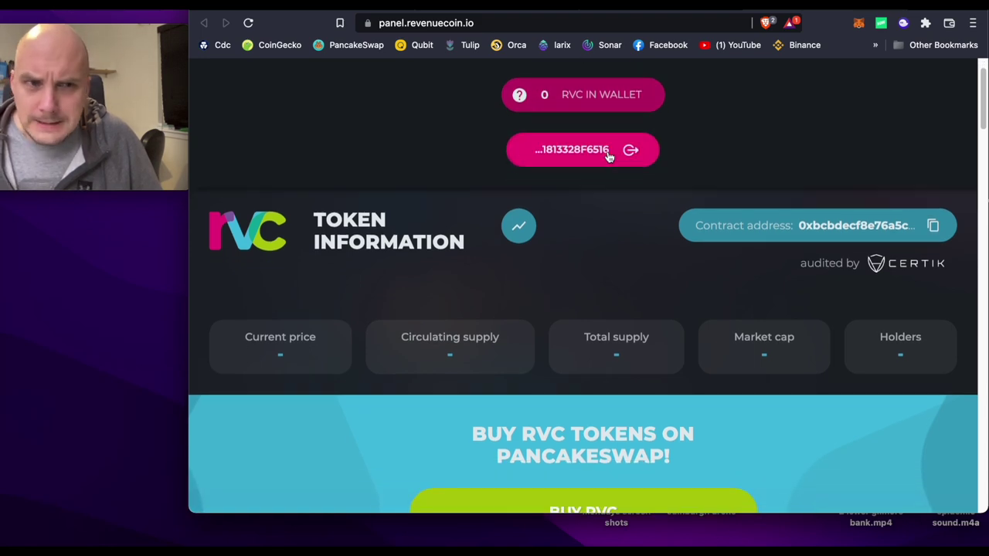
pyautogui.scroll(-5, 608, 157)
pyautogui.scroll(6, 607, 155)
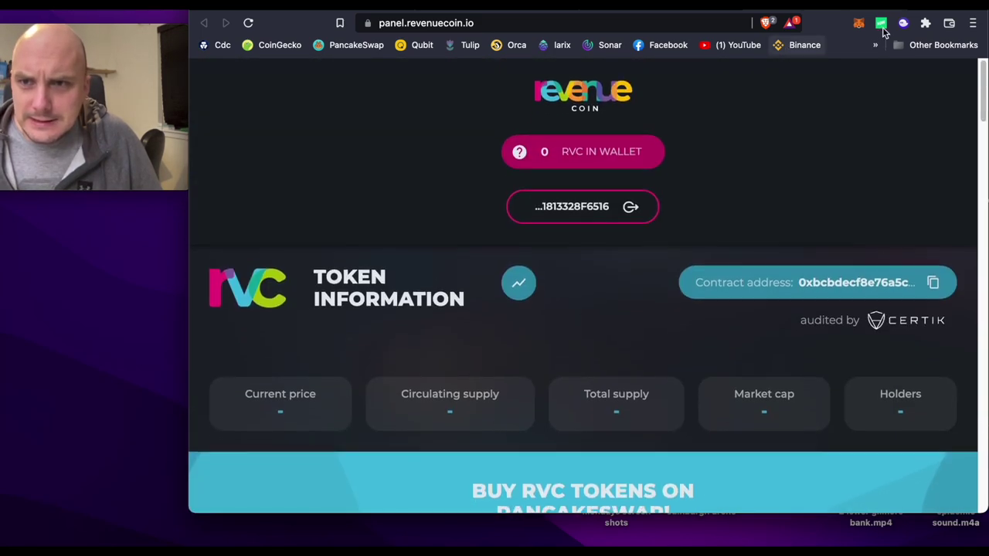
pyautogui.click(856, 24)
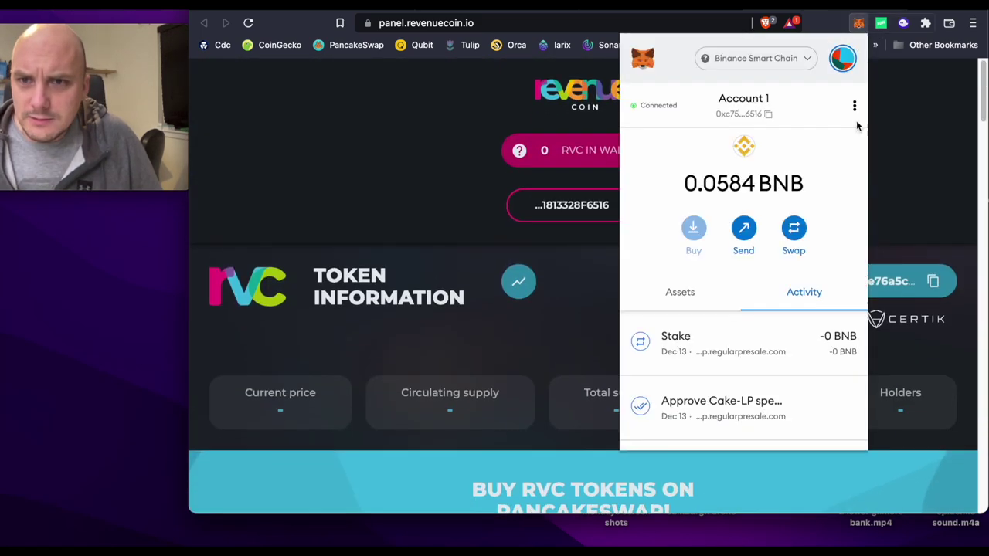
pyautogui.click(912, 131)
# - Claim the 8855 available RVC tokens and confirm the transaction in MetaMask
pyautogui.scroll(-3, 702, 190)
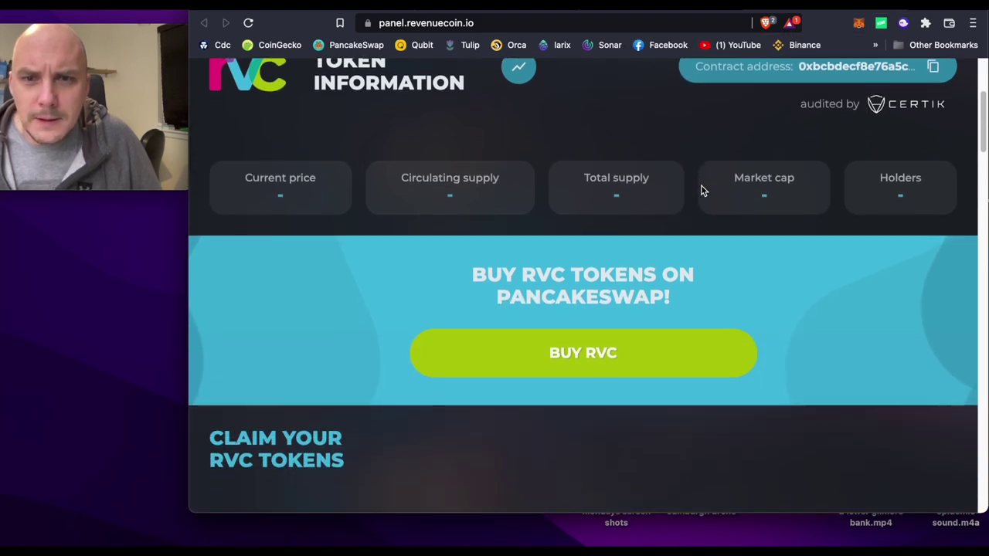
pyautogui.scroll(-8, 700, 191)
pyautogui.scroll(5, 701, 191)
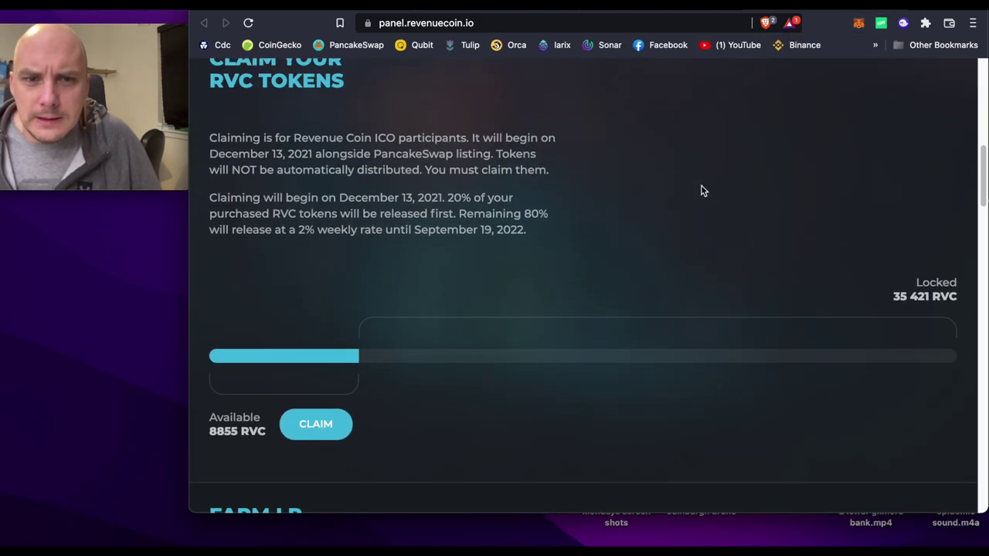
pyautogui.doubleClick(233, 445)
pyautogui.click(329, 441)
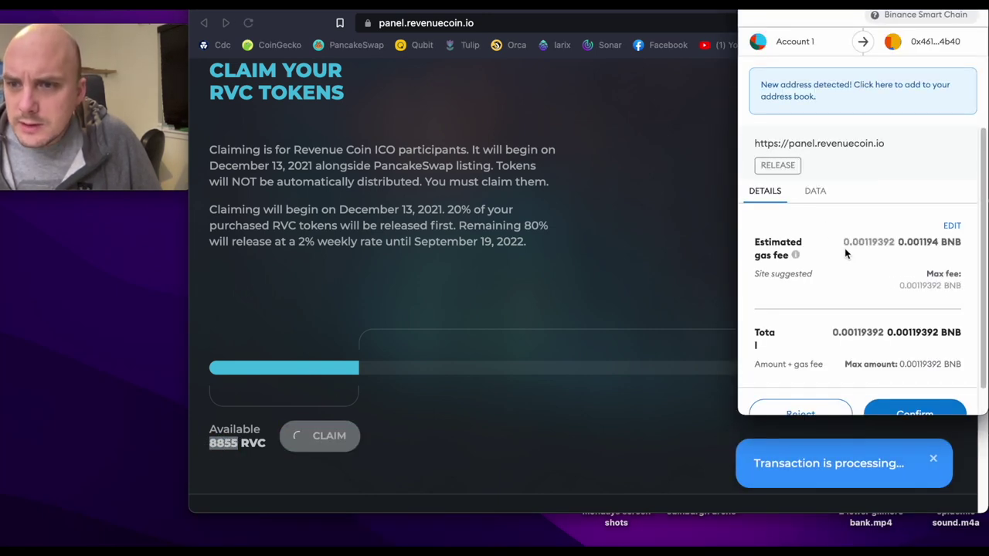
pyautogui.scroll(-2, 846, 248)
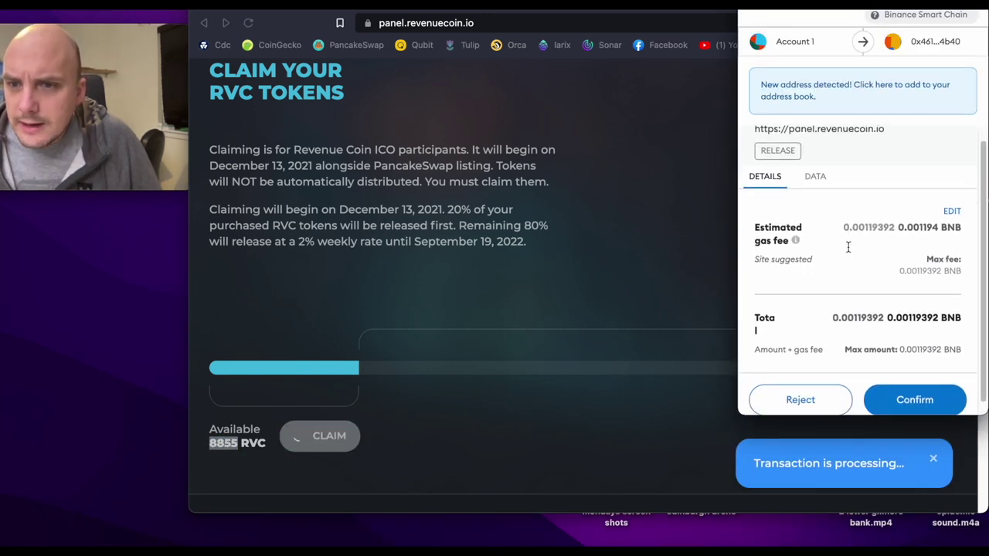
pyautogui.click(915, 388)
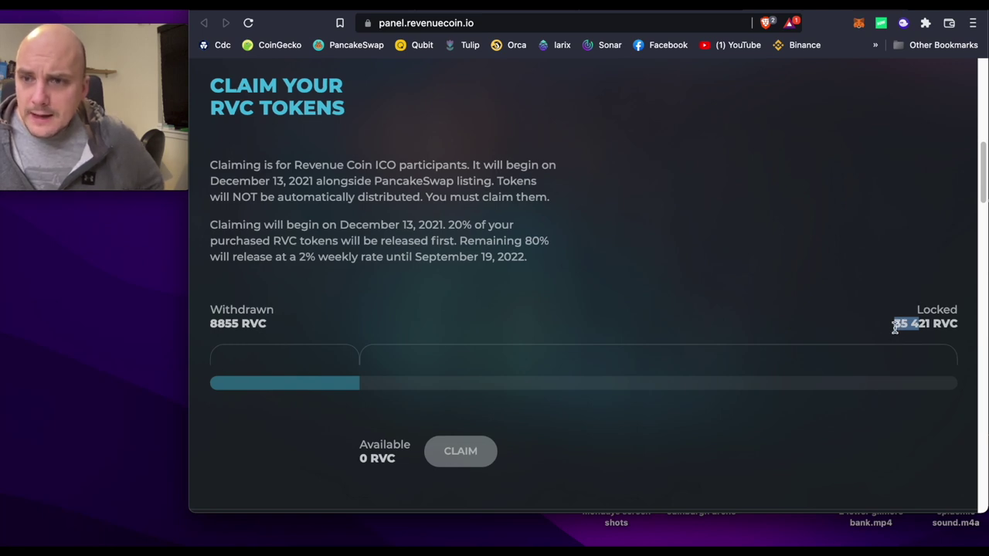
# - Highlight the 35 421 RVC still locked, then scroll up to the 8855 RVC wallet balance
pyautogui.moveTo(895, 328); pyautogui.dragTo(933, 326)
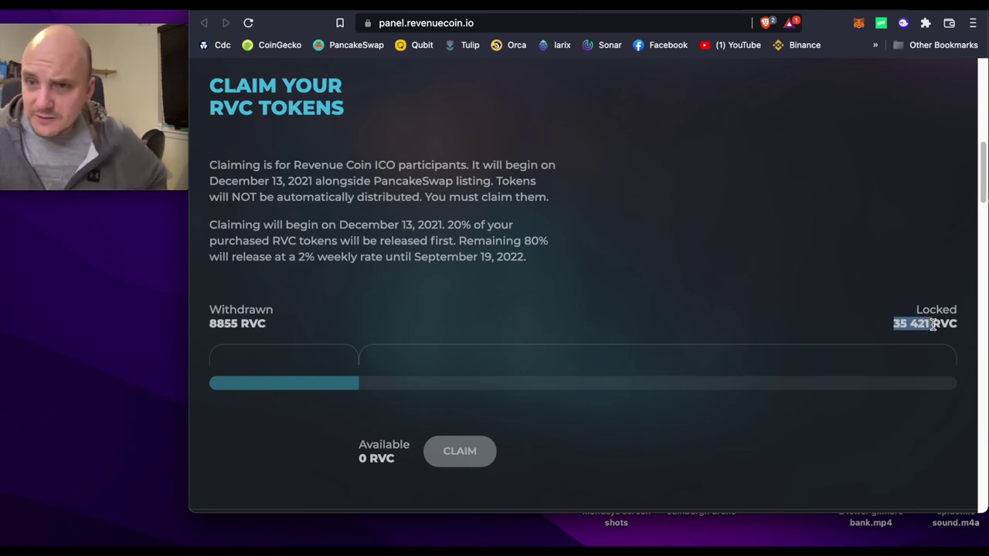
pyautogui.scroll(2, 421, 391)
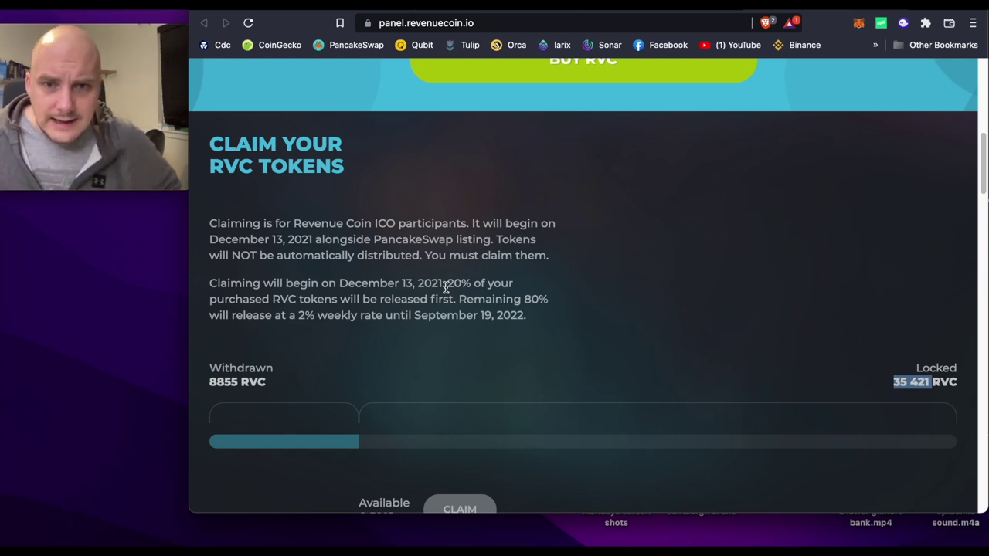
pyautogui.scroll(2, 446, 287)
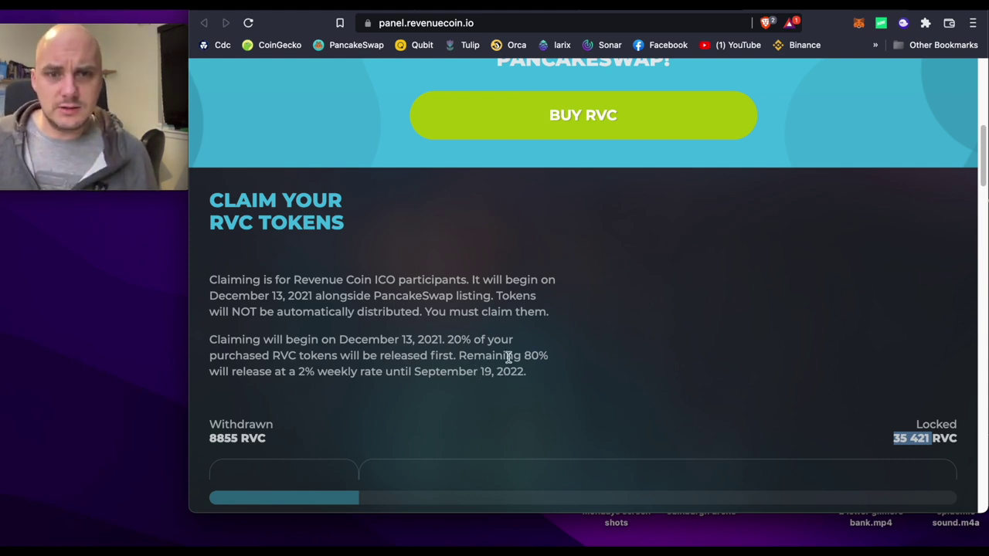
pyautogui.scroll(6, 508, 357)
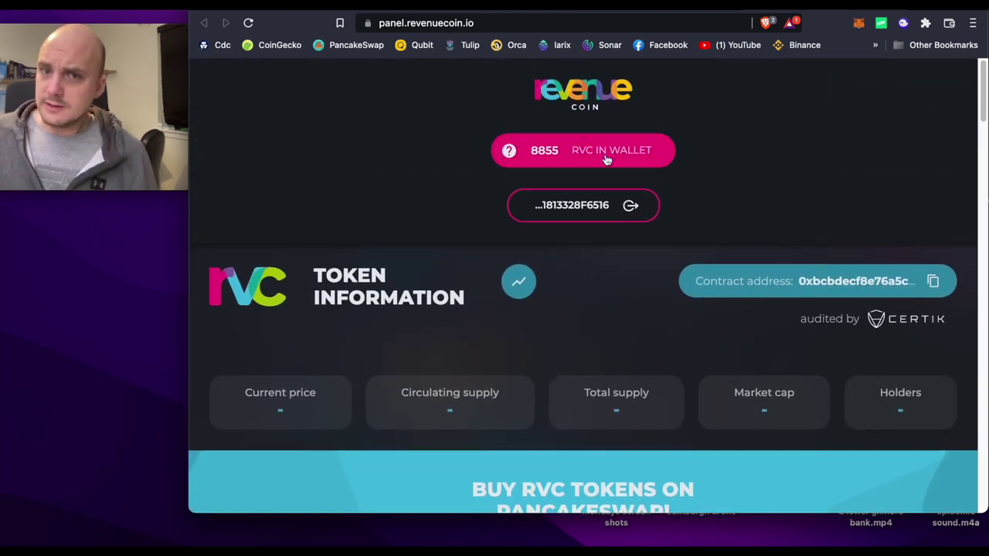
# - Disconnect and reconnect the MetaMask wallet, then copy the RVC contract address
pyautogui.click(632, 208)
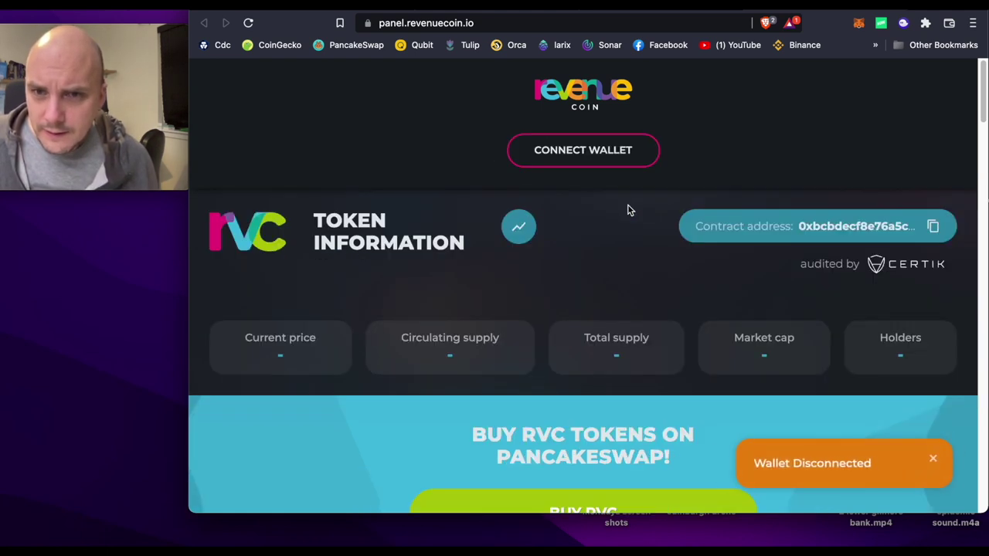
pyautogui.click(620, 150)
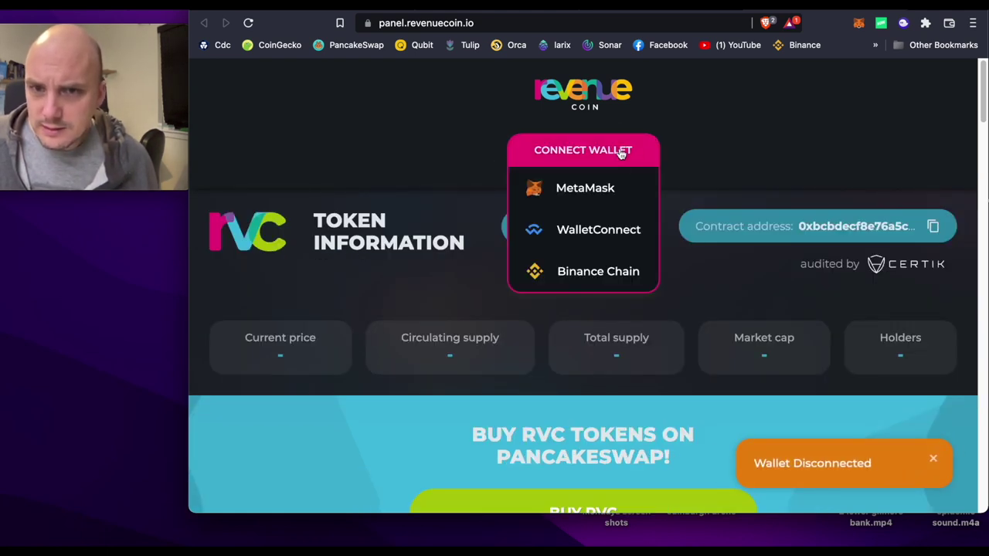
pyautogui.click(608, 188)
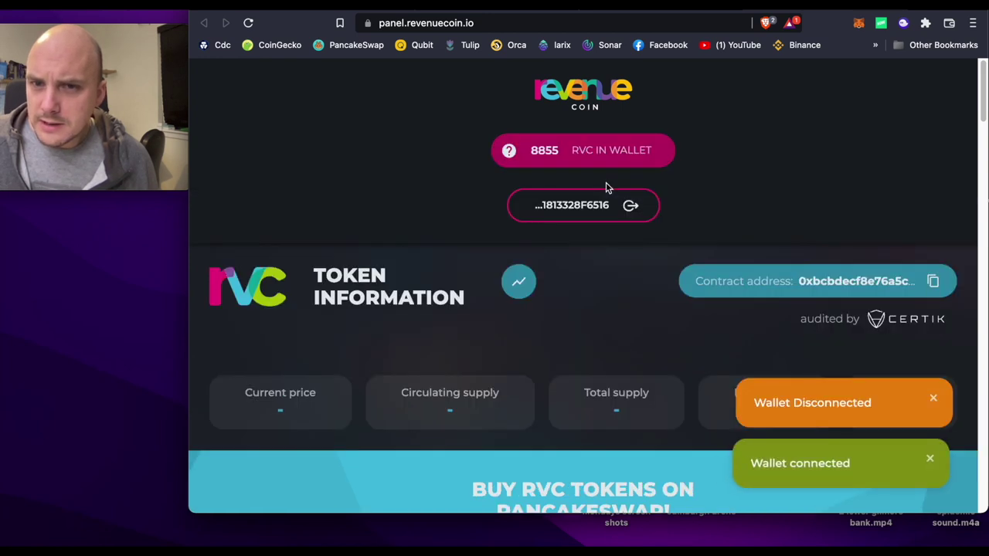
pyautogui.click(932, 283)
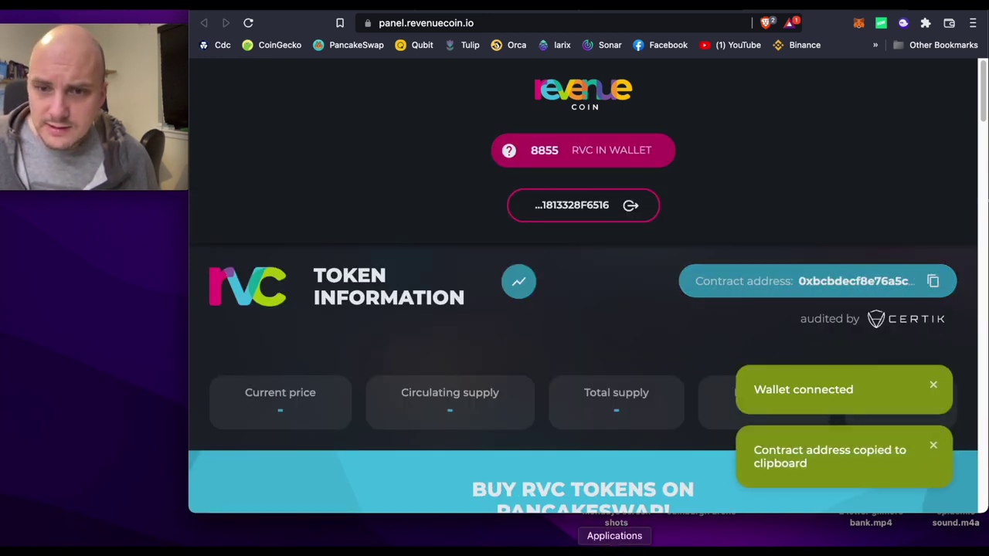
# - Launch the Trust Wallet app from the Applications stack
pyautogui.click(613, 549)
pyautogui.scroll(-5, 773, 351)
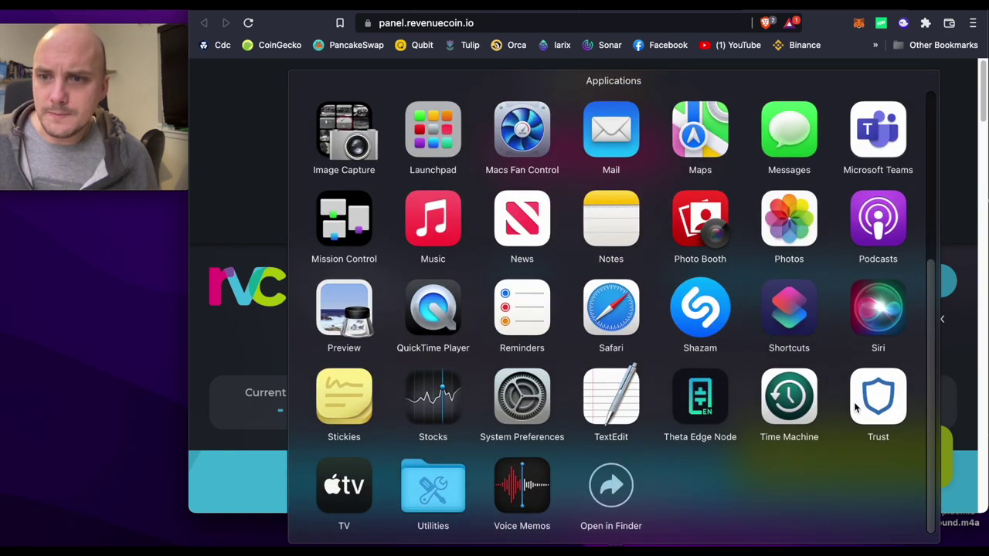
pyautogui.click(878, 396)
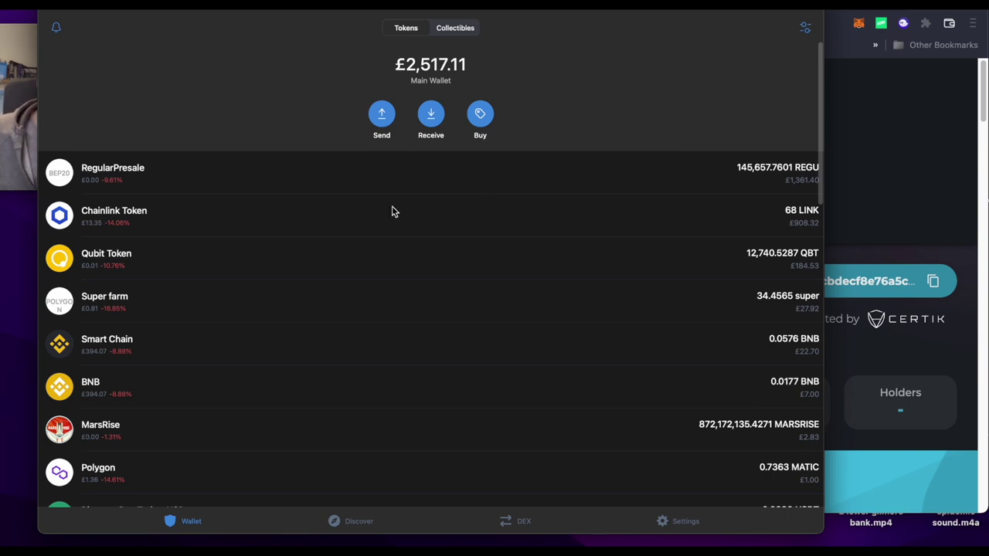
# - Add Revenue Coin as a Smart Chain custom token from the pasted contract address, then close its details
pyautogui.click(804, 28)
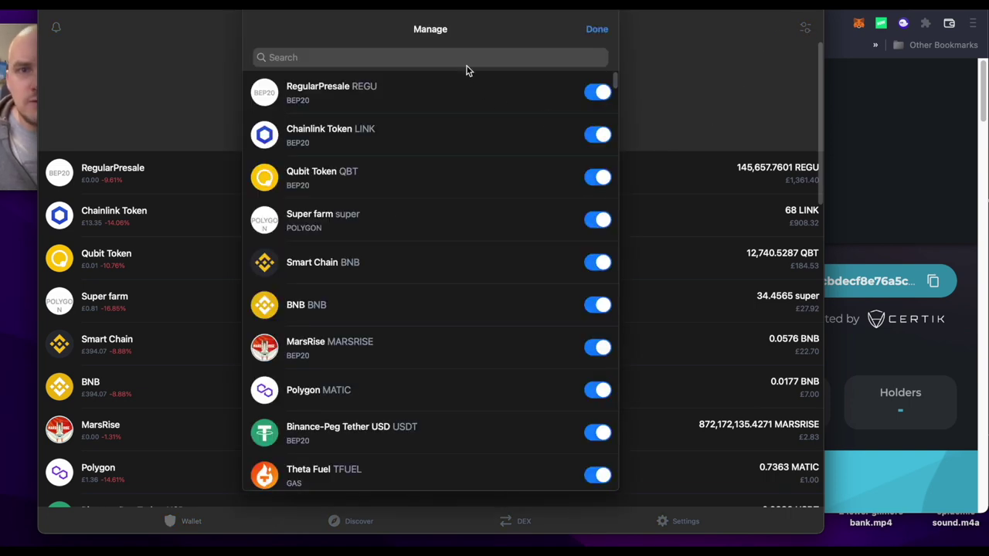
pyautogui.click(478, 57)
pyautogui.press('super+v')
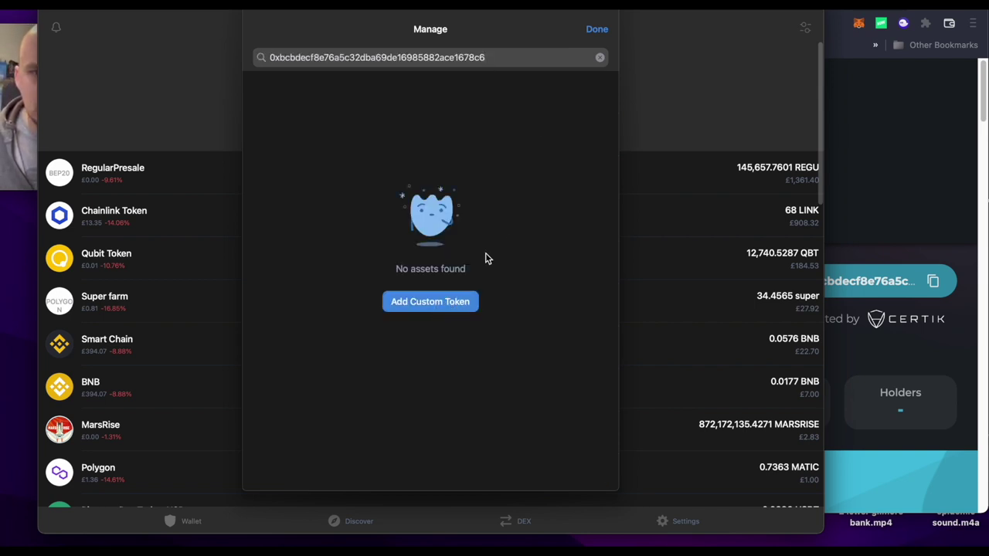
pyautogui.click(429, 308)
pyautogui.click(577, 66)
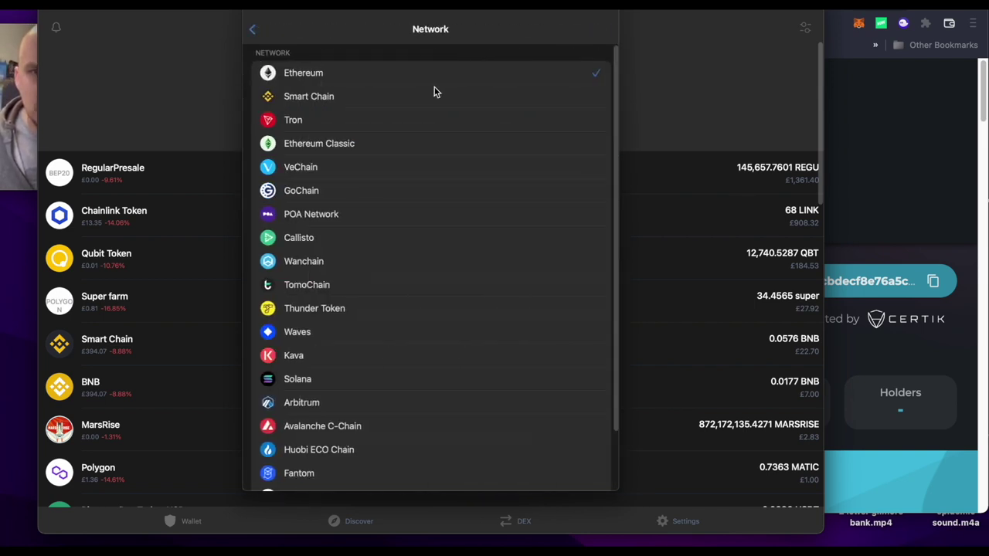
pyautogui.click(331, 96)
pyautogui.click(559, 111)
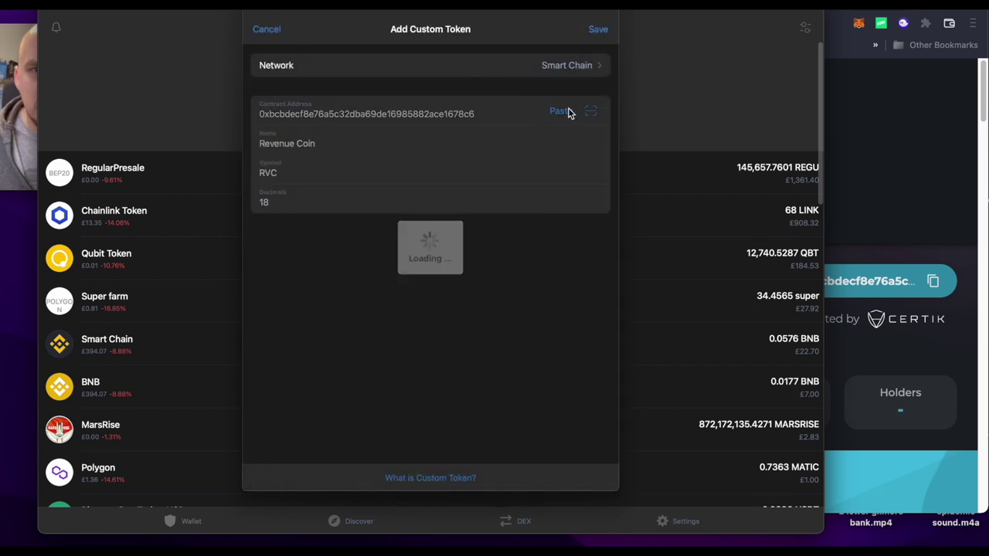
pyautogui.click(595, 28)
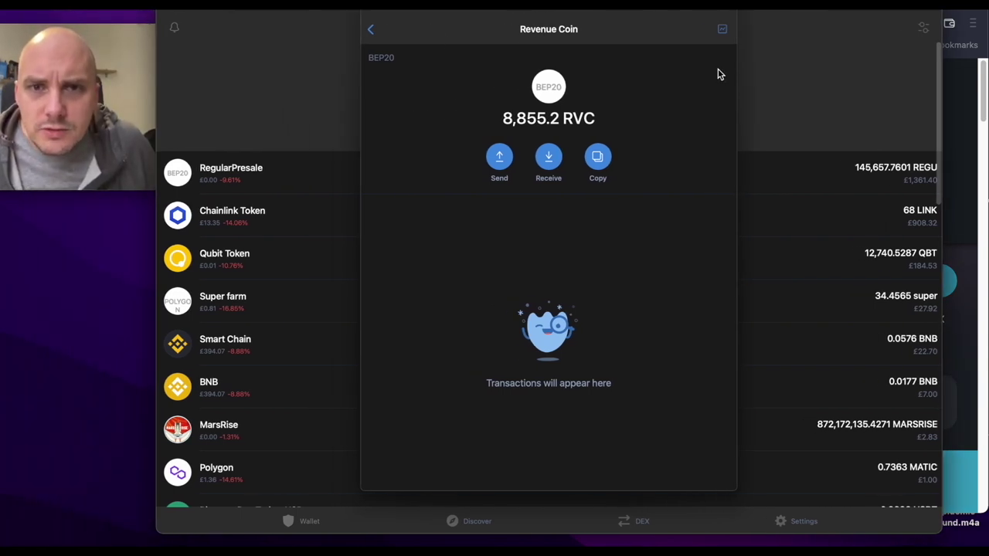
pyautogui.click(801, 64)
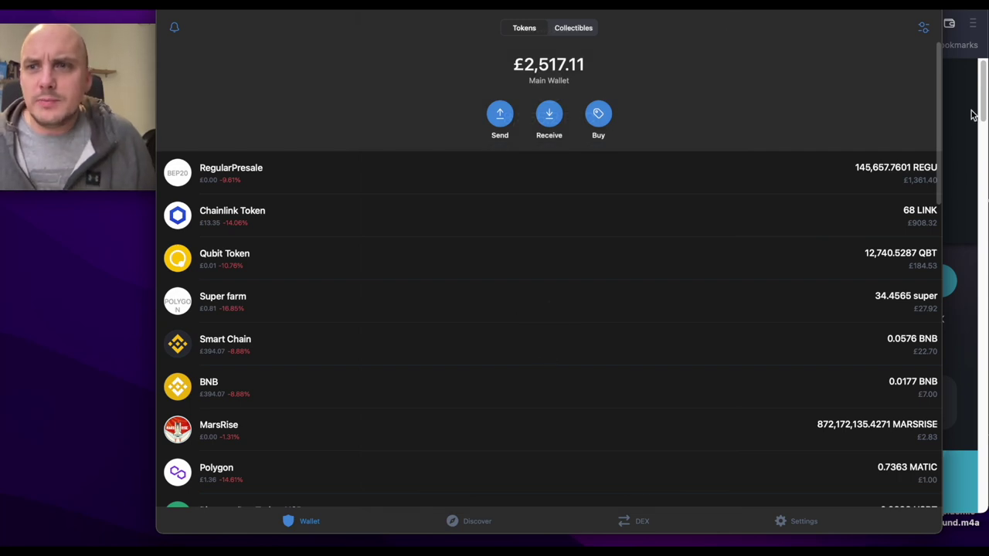
# - Search CoinGecko for the pasted RVC contract address
pyautogui.click(972, 114)
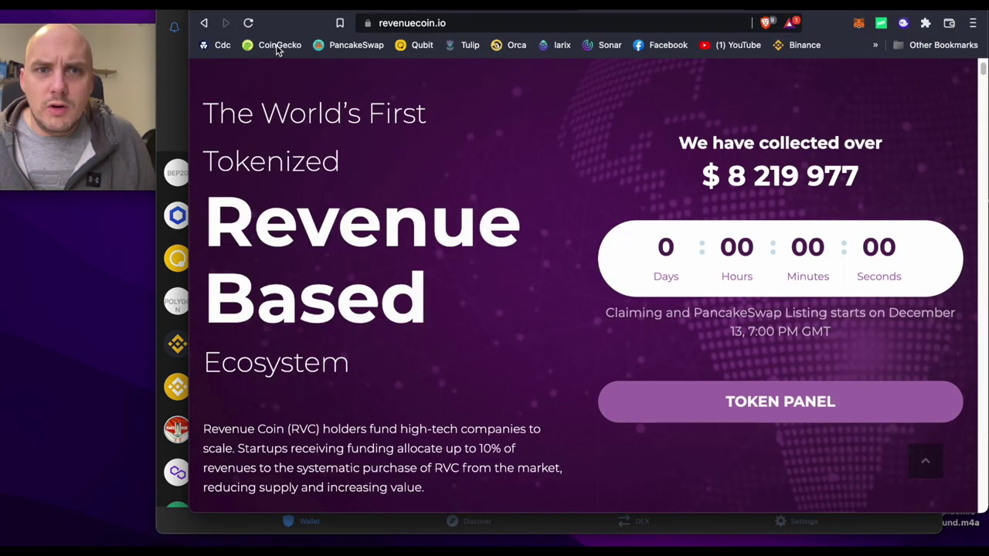
pyautogui.click(278, 45)
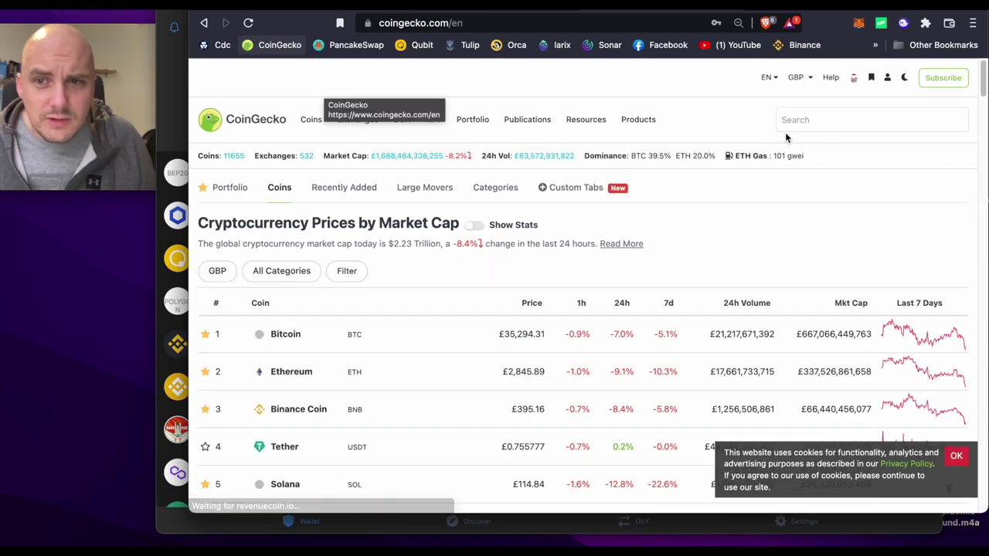
pyautogui.click(821, 118)
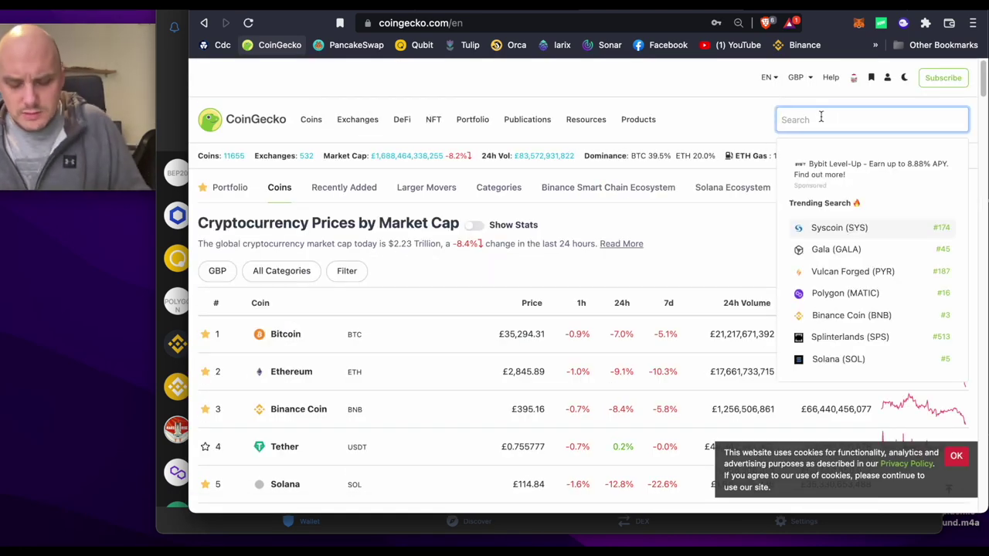
pyautogui.press('super+v')
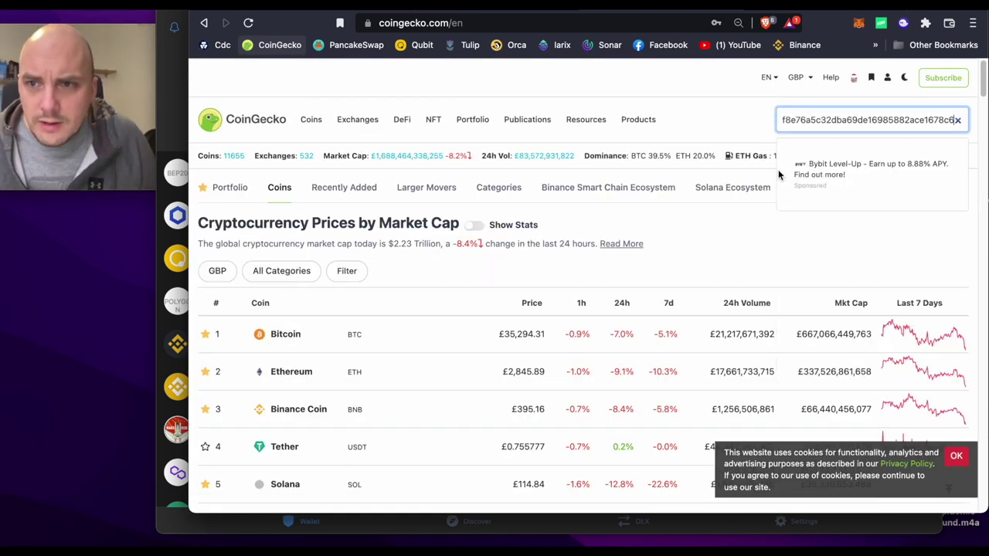
# - Search CoinGecko for 'revenue coin' instead and scroll through the results
pyautogui.doubleClick(925, 119)
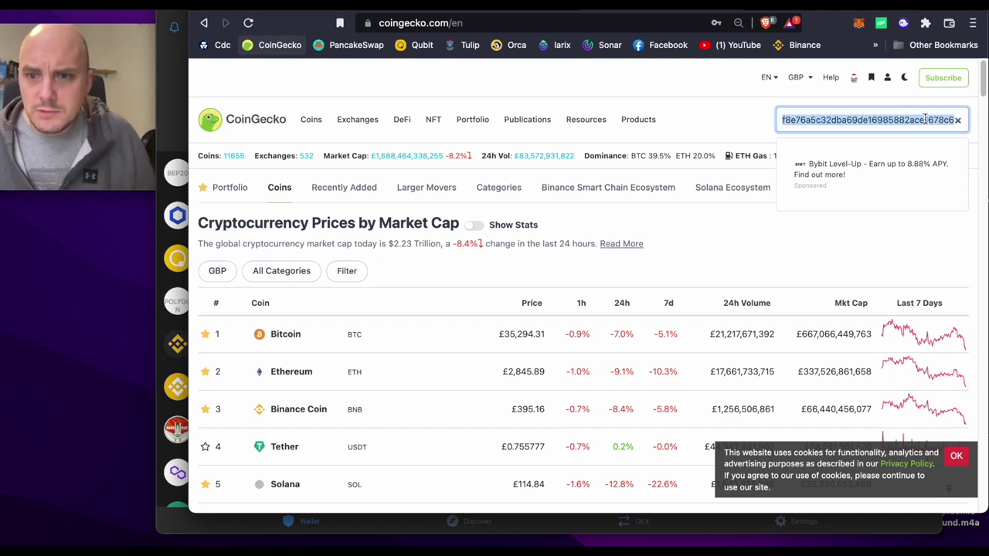
pyautogui.write('revenue')
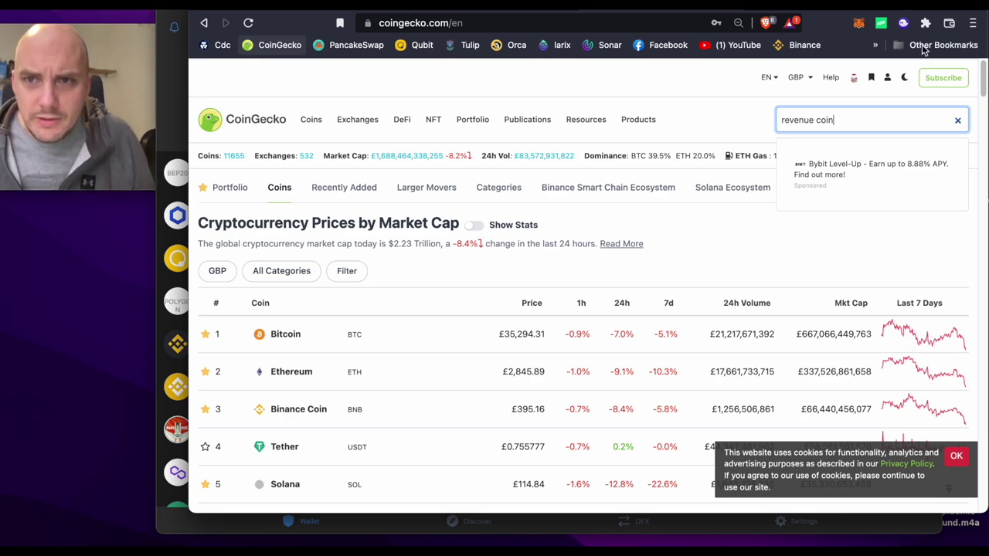
pyautogui.write('coin')
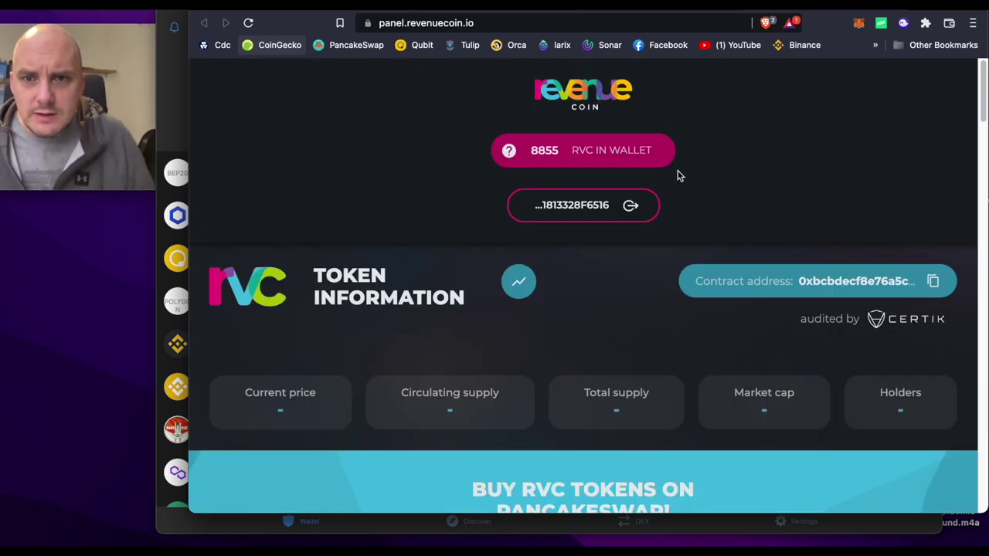
pyautogui.scroll(-3, 676, 174)
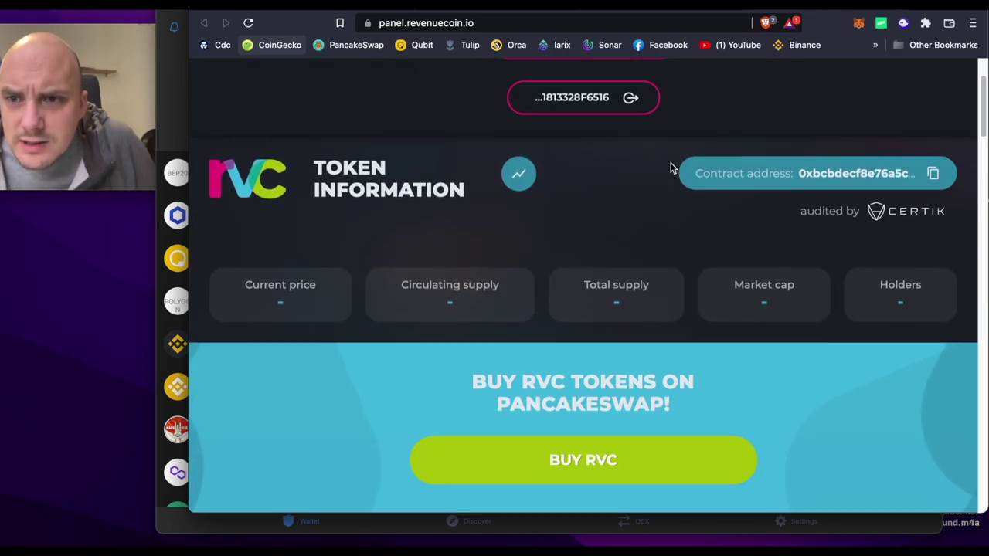
pyautogui.scroll(-1, 773, 185)
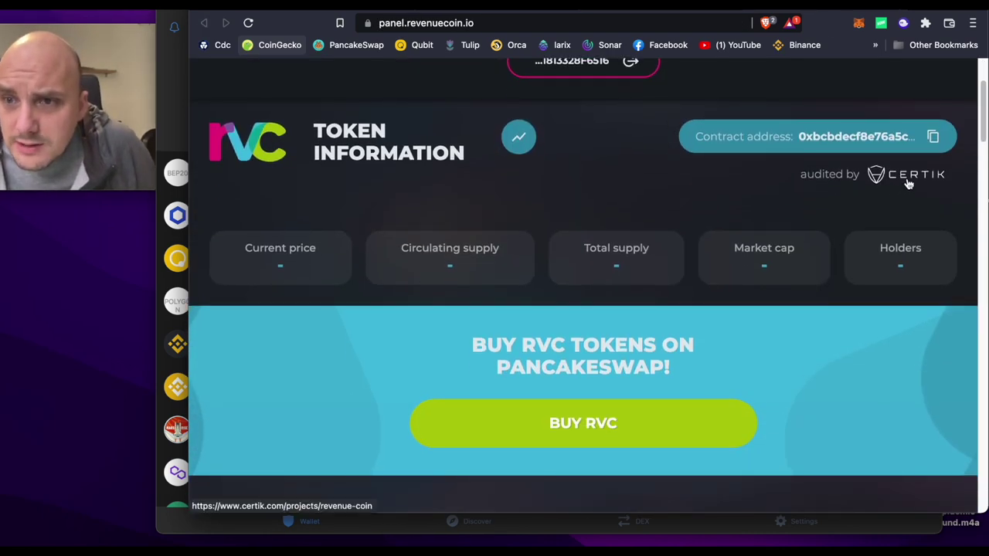
pyautogui.scroll(-4, 921, 184)
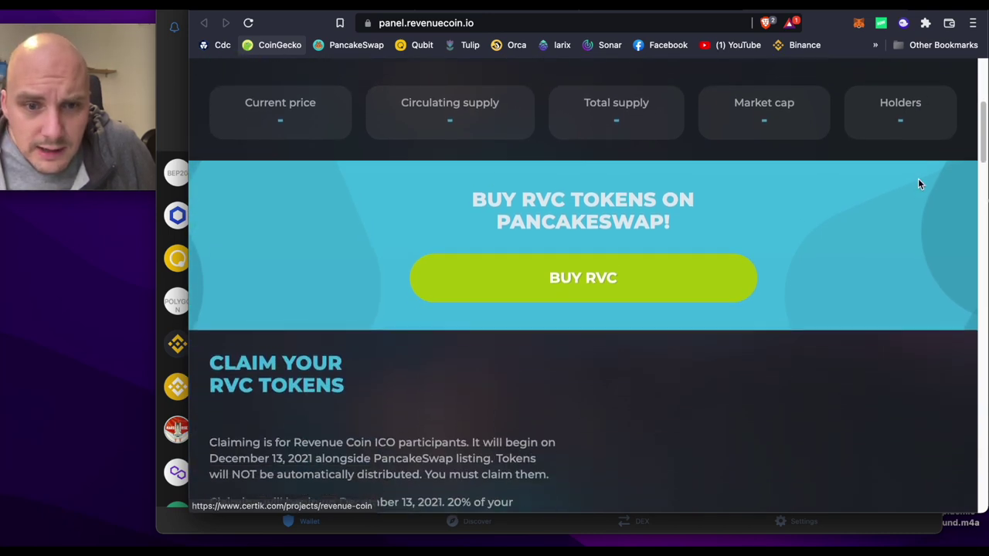
pyautogui.scroll(8, 921, 184)
pyautogui.click(593, 21)
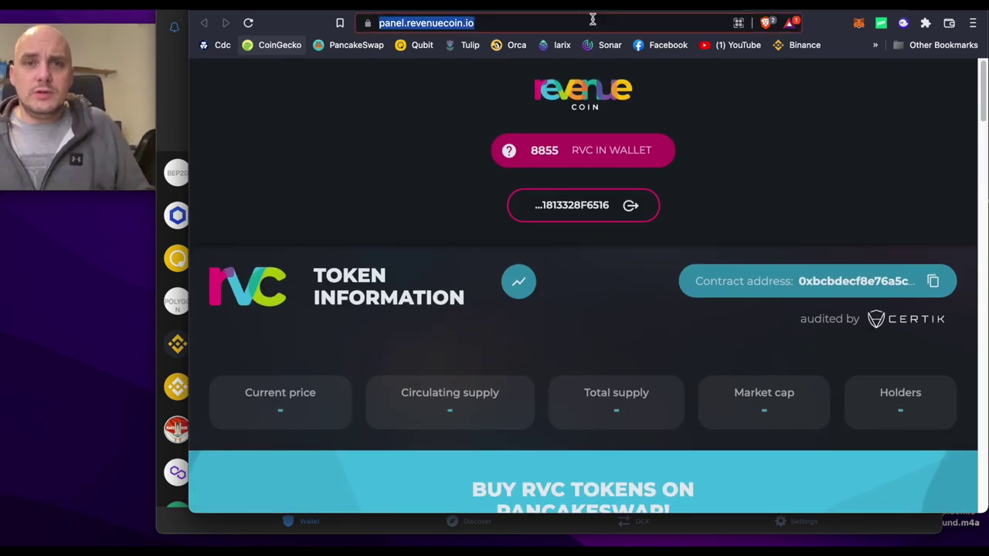
# - Scan the RVC contract on Token Sniffer, noting its high-risk score and not-a-honeypot result
pyautogui.write('token')
pyautogui.press('Return')
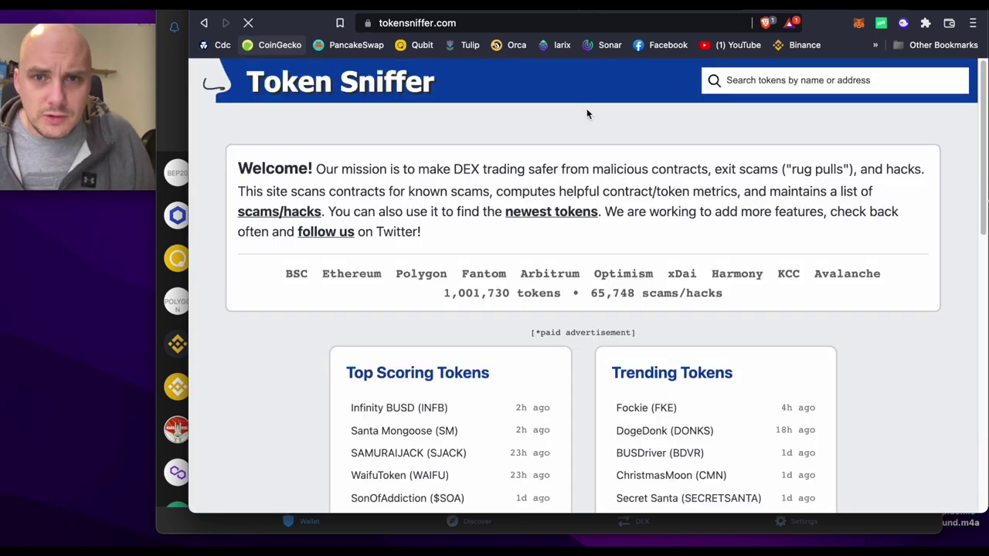
pyautogui.click(811, 79)
pyautogui.press('super+v')
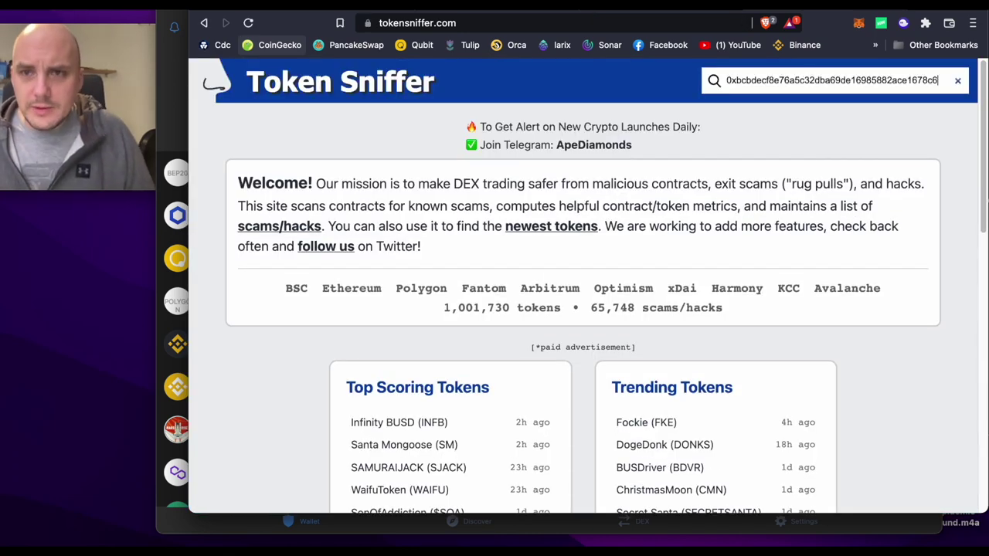
pyautogui.press('Return')
pyautogui.scroll(-5, 839, 151)
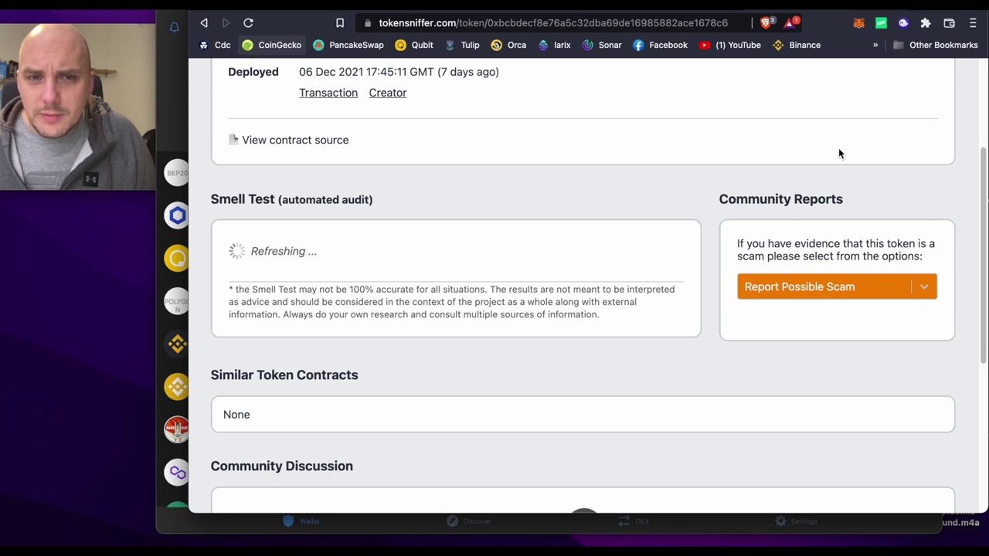
pyautogui.moveTo(384, 200); pyautogui.dragTo(468, 199)
pyautogui.moveTo(301, 341); pyautogui.dragTo(402, 341)
# - Open PancakeSwap in a new tab and go to the token's BscScan holder list
pyautogui.click(922, 11)
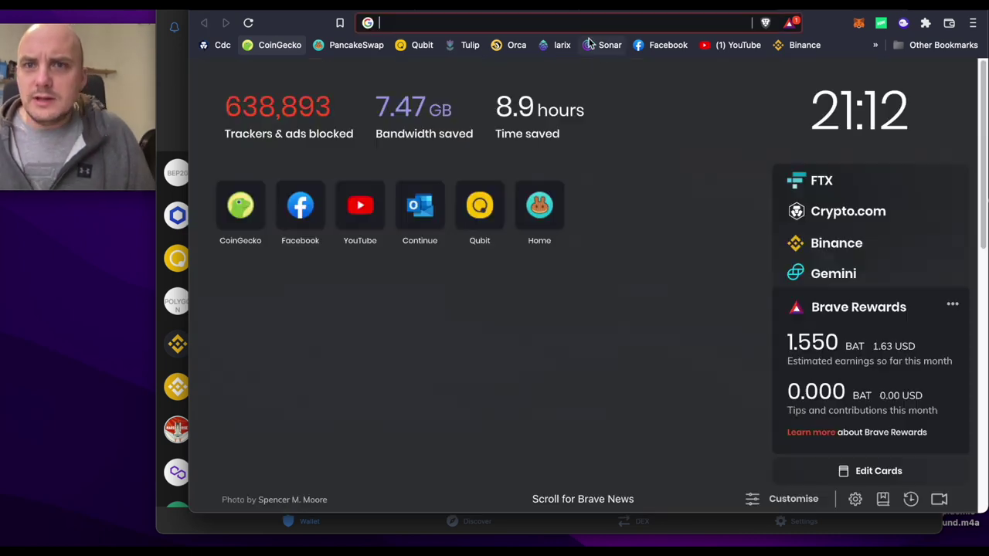
pyautogui.click(354, 46)
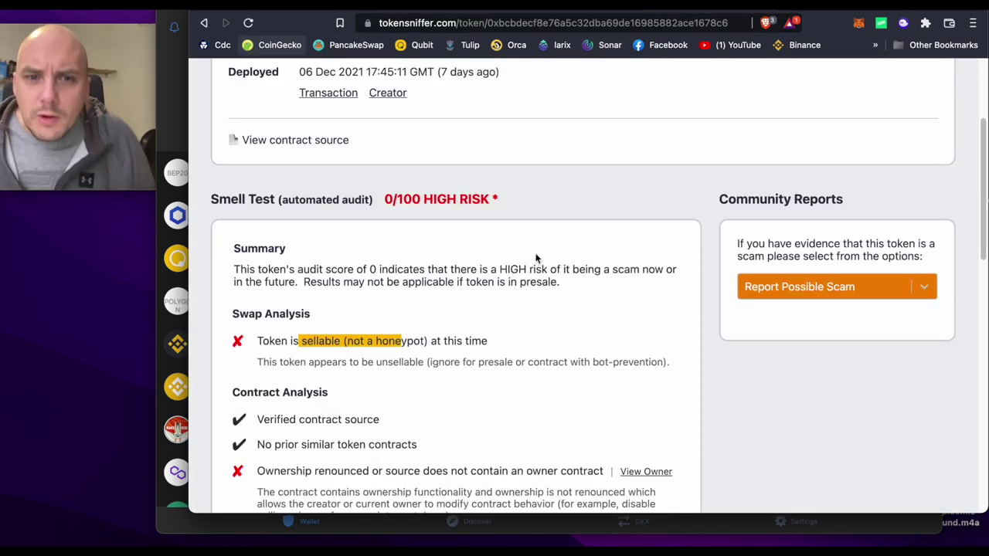
pyautogui.scroll(-4, 535, 259)
pyautogui.scroll(-3, 536, 258)
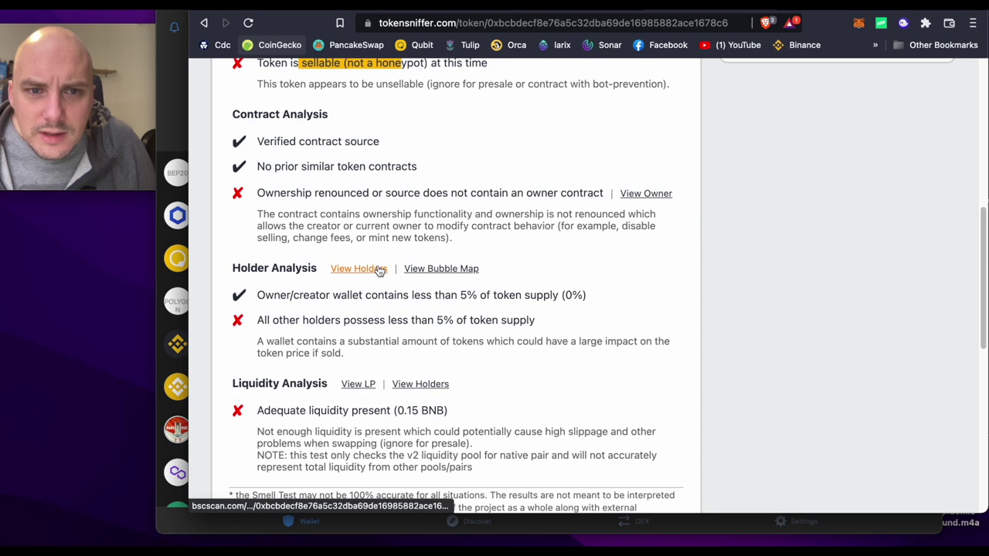
pyautogui.click(378, 269)
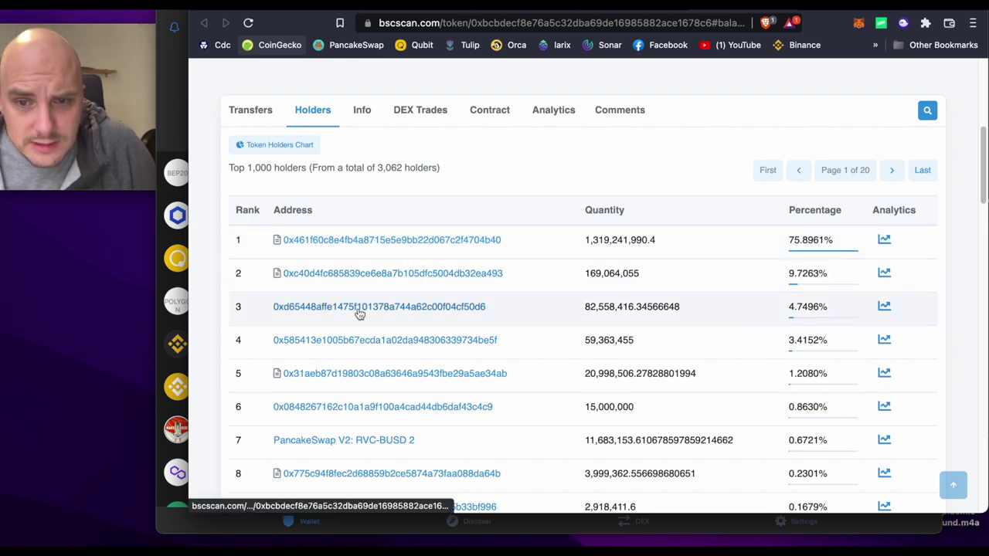
# - Review the BscScan holders, highlighting the 3,062 holder count, then revisit the Token Sniffer report
pyautogui.scroll(-5, 360, 313)
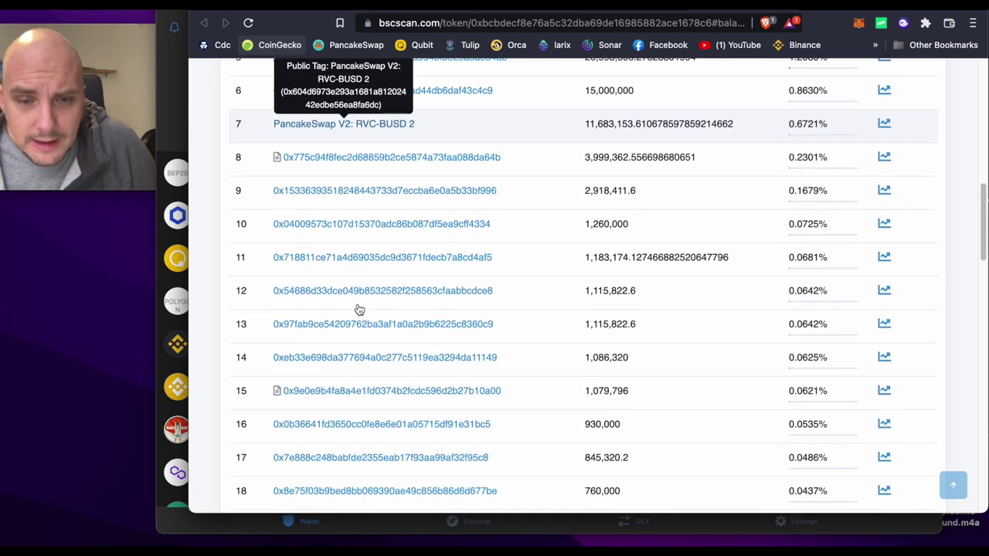
pyautogui.scroll(6, 386, 231)
pyautogui.scroll(3, 424, 96)
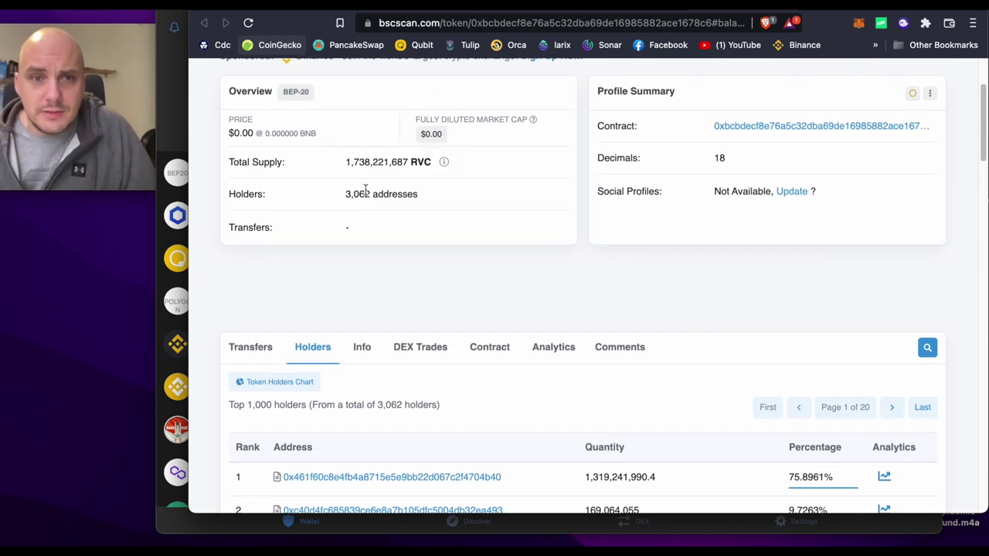
pyautogui.click(350, 194)
pyautogui.moveTo(350, 194); pyautogui.dragTo(387, 194)
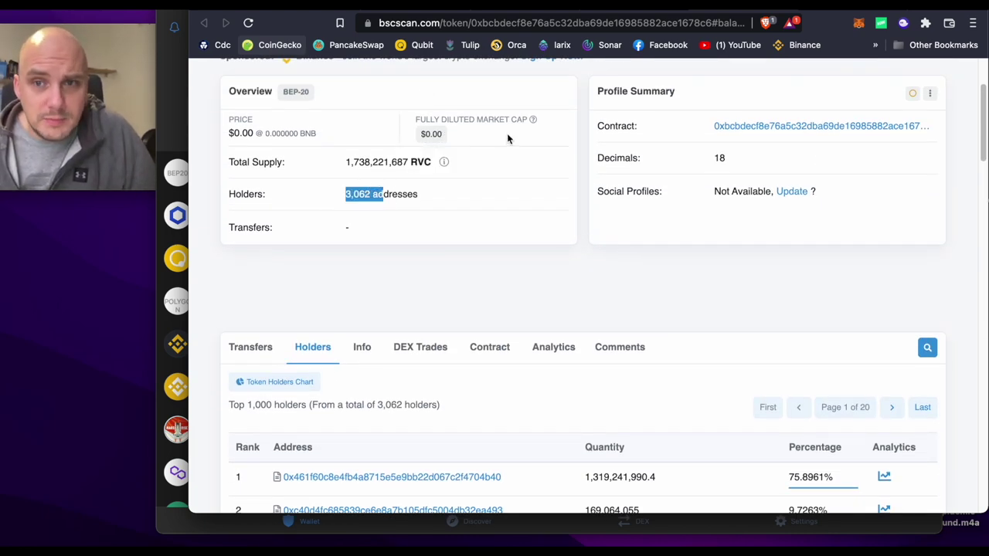
pyautogui.click(896, 12)
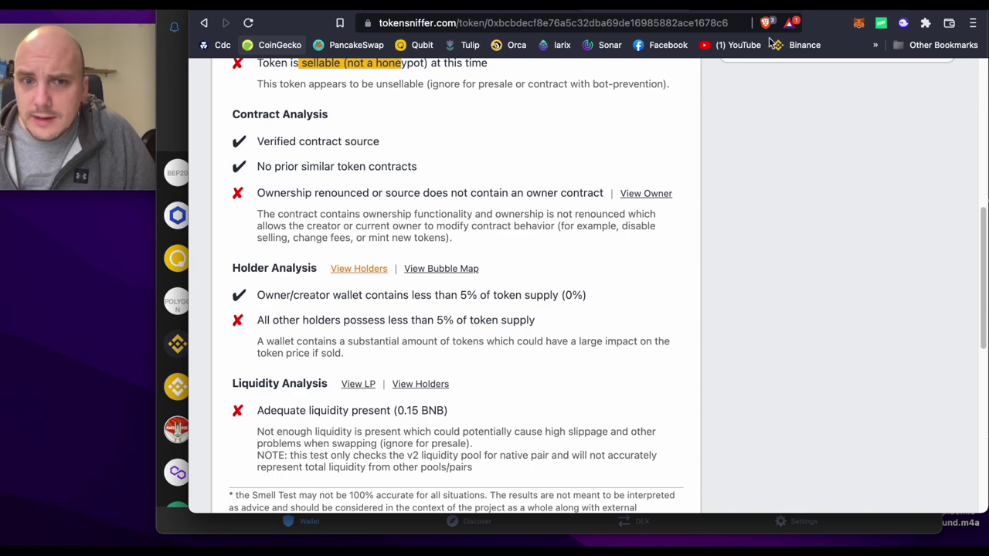
pyautogui.scroll(-3, 603, 131)
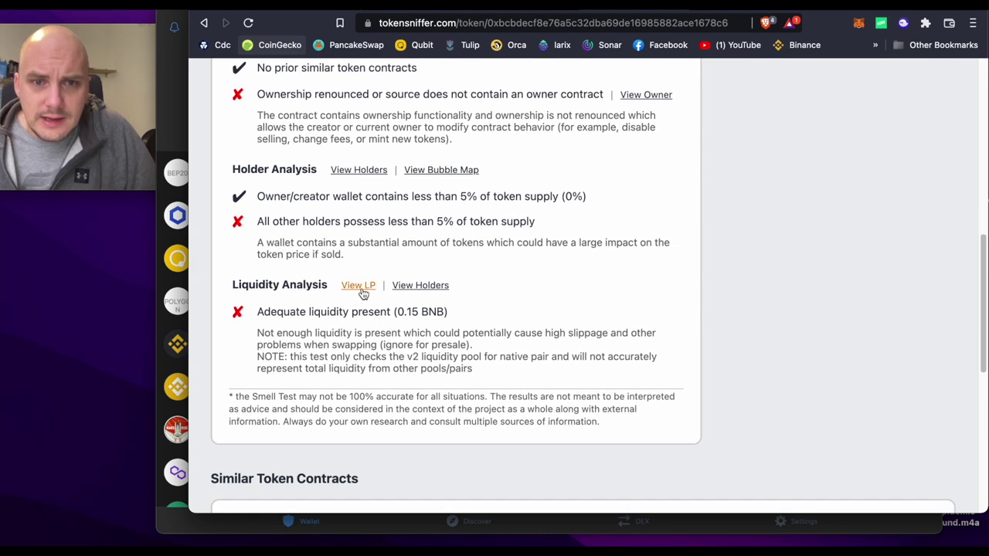
# - Import Revenue Coin (RVC) by contract address as PancakeSwap's output swap token
pyautogui.click(884, 11)
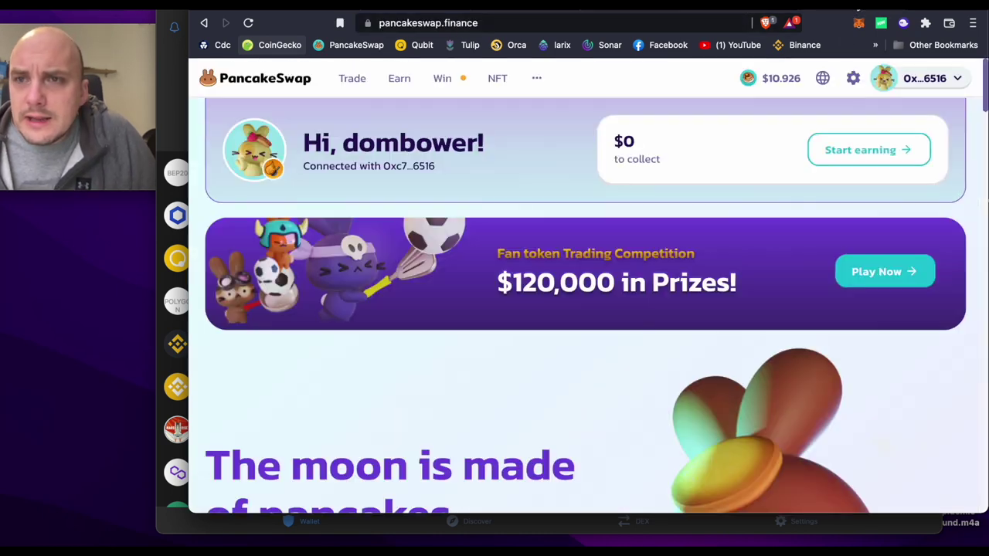
pyautogui.scroll(-1, 495, 309)
pyautogui.scroll(1, 494, 309)
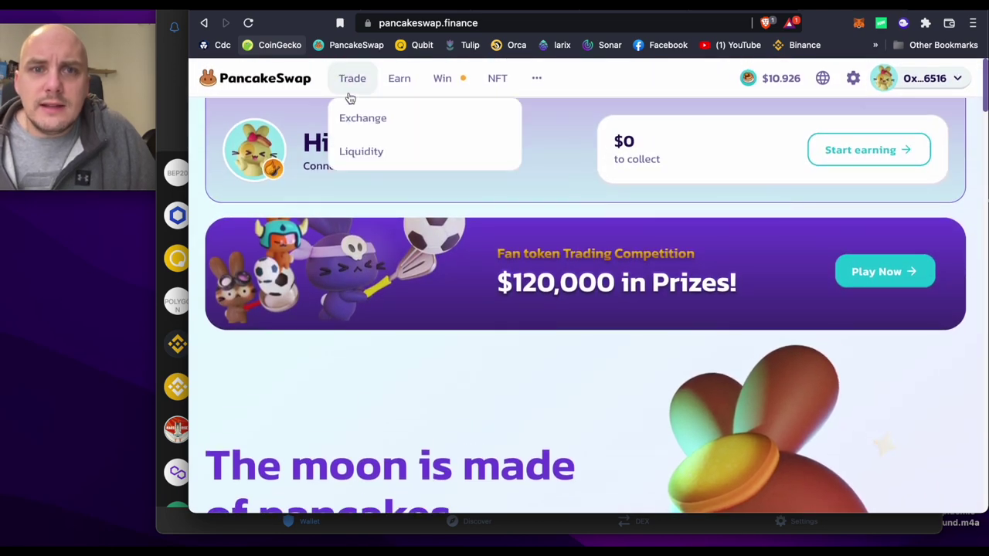
pyautogui.click(354, 116)
pyautogui.click(723, 366)
pyautogui.press('super+v')
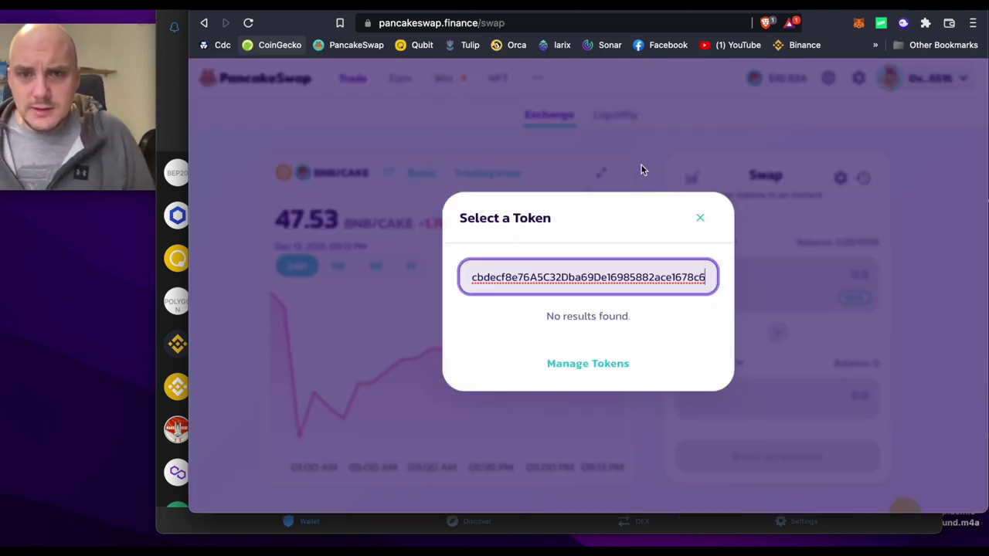
pyautogui.click(674, 325)
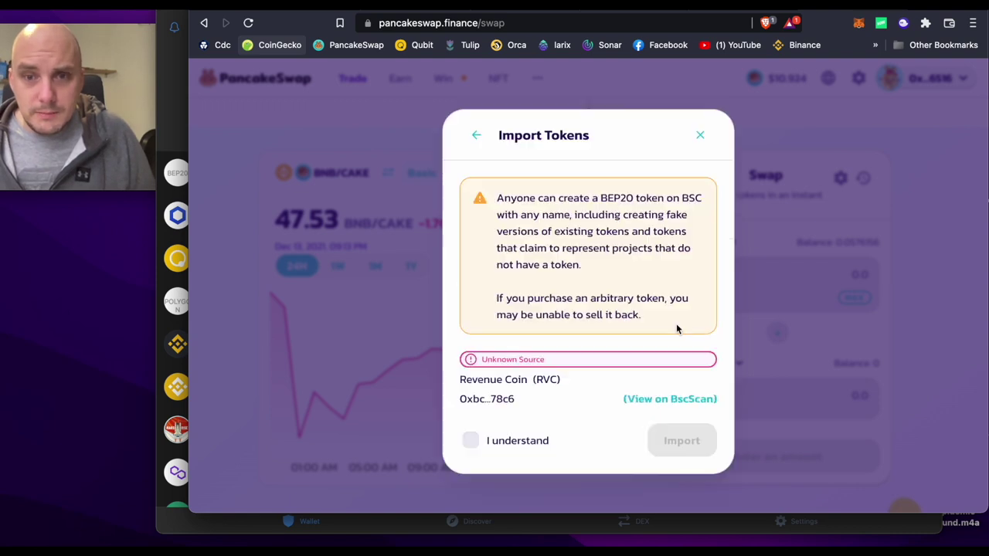
pyautogui.click(471, 440)
pyautogui.click(681, 440)
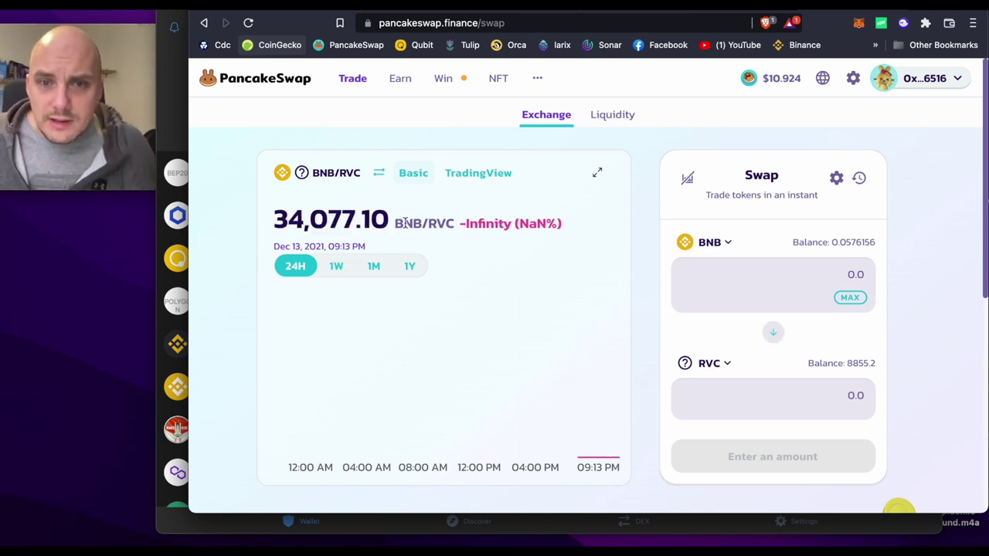
# - Check the BNB/RVC price of about 34,074, then return to the BscScan token page
pyautogui.moveTo(404, 222); pyautogui.dragTo(456, 221)
pyautogui.moveTo(276, 219); pyautogui.dragTo(365, 217)
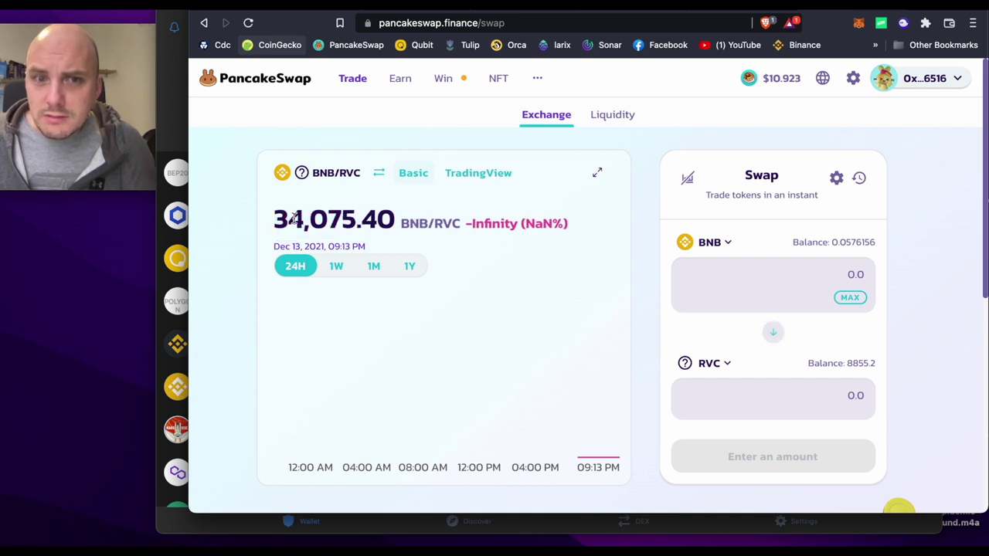
pyautogui.moveTo(294, 219); pyautogui.dragTo(386, 221)
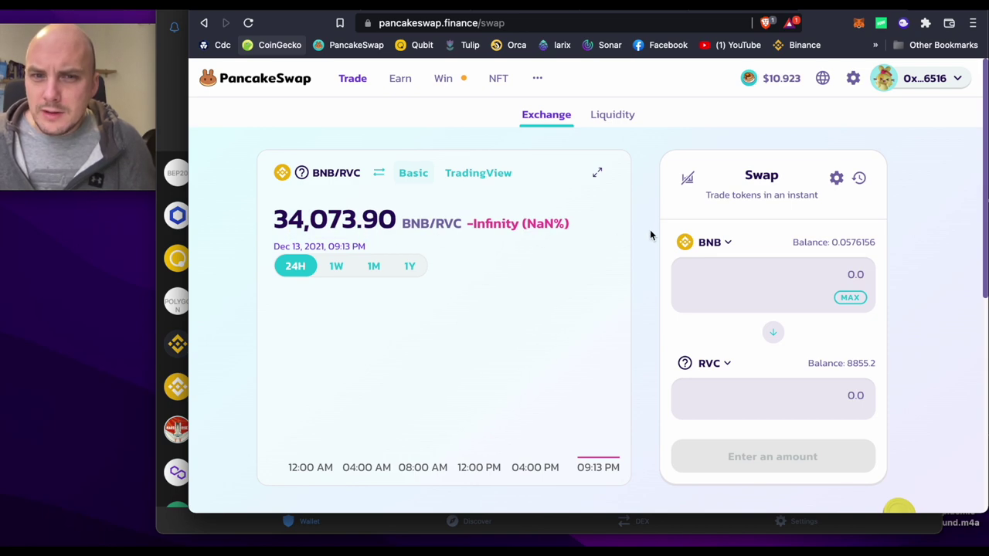
pyautogui.moveTo(274, 220); pyautogui.dragTo(376, 220)
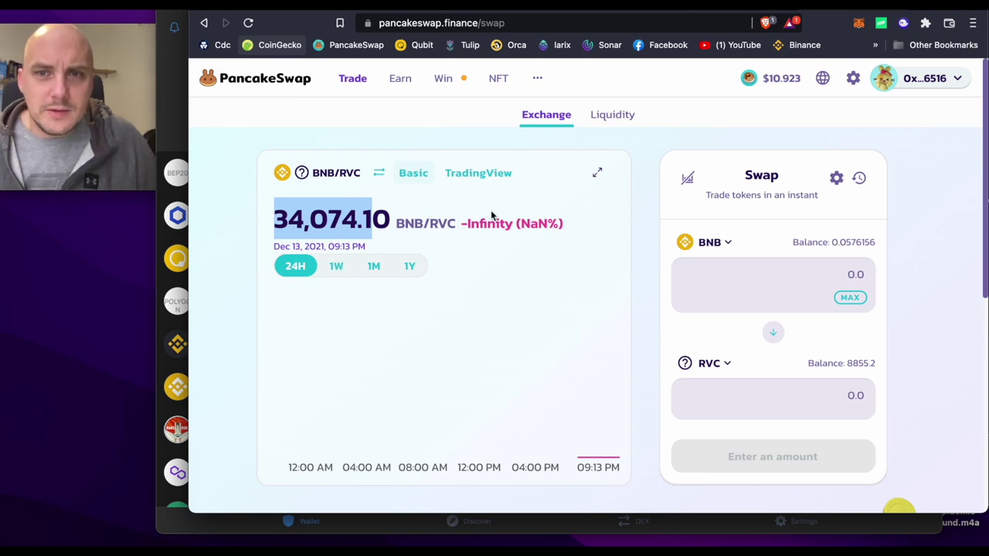
pyautogui.hotkey('ctrl', 'Tab')
pyautogui.scroll(3, 571, 206)
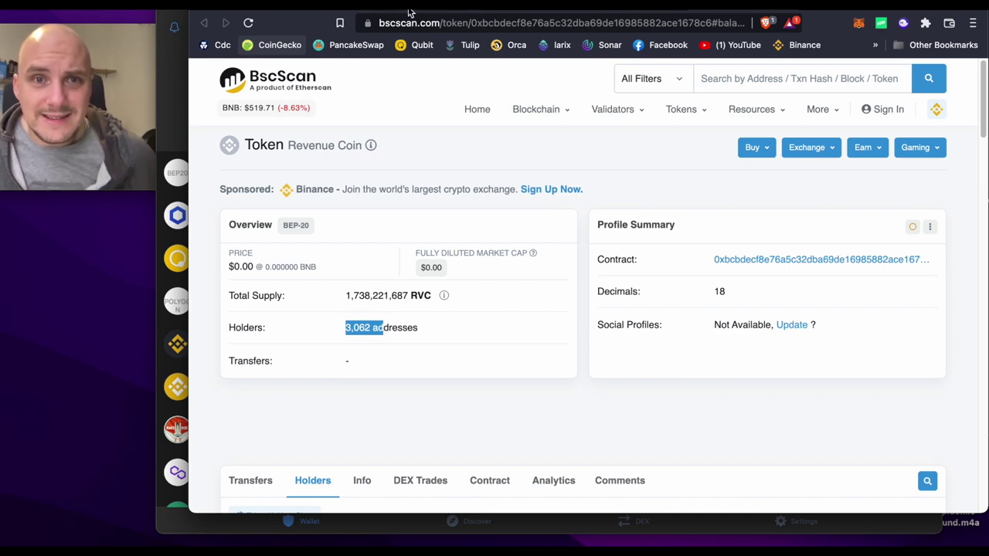
# - Load revenuecoin.io from the Token Sniffer tab and scroll to the RVC Token address section
pyautogui.hotkey('ctrl', 'Tab')
pyautogui.scroll(10, 585, 107)
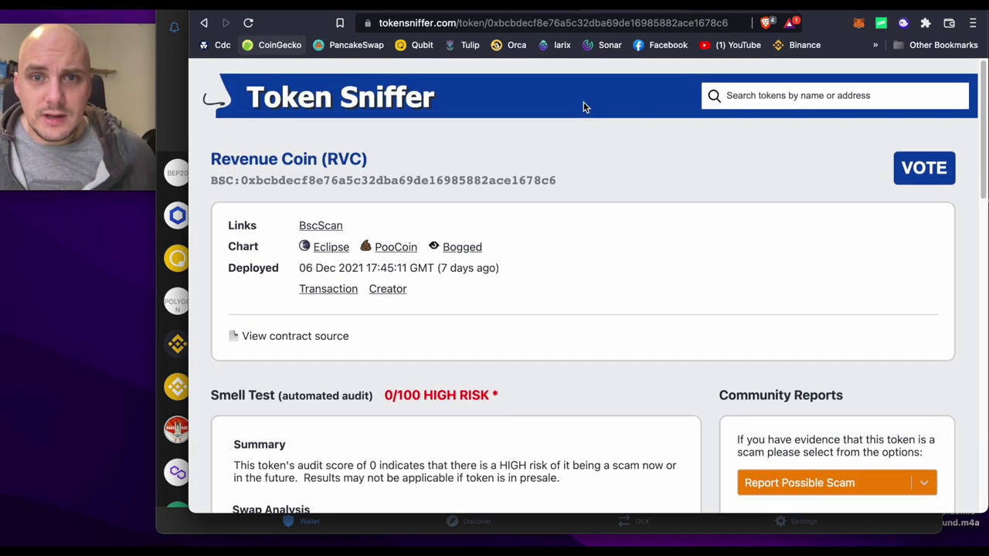
pyautogui.click(601, 23)
pyautogui.write('revenuecoin.io')
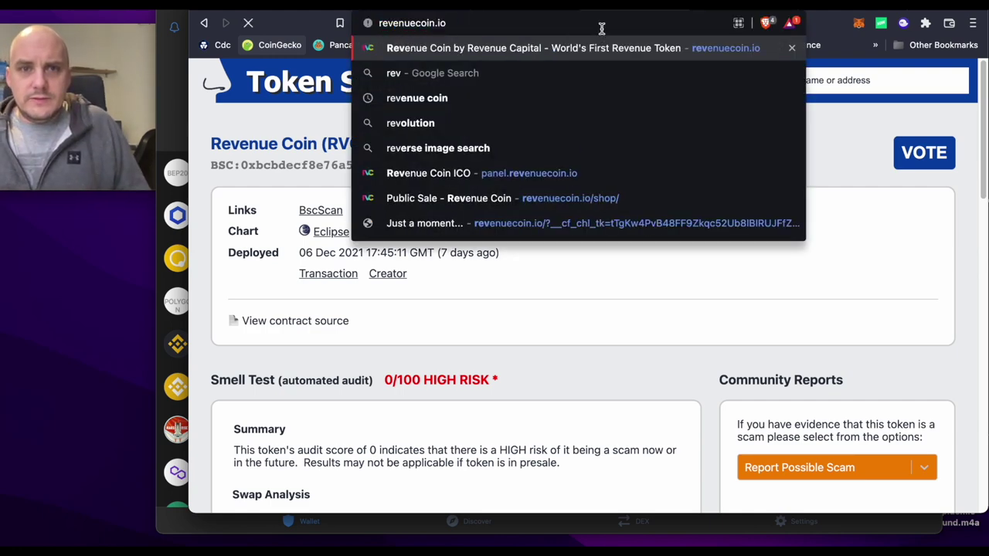
pyautogui.press('Return')
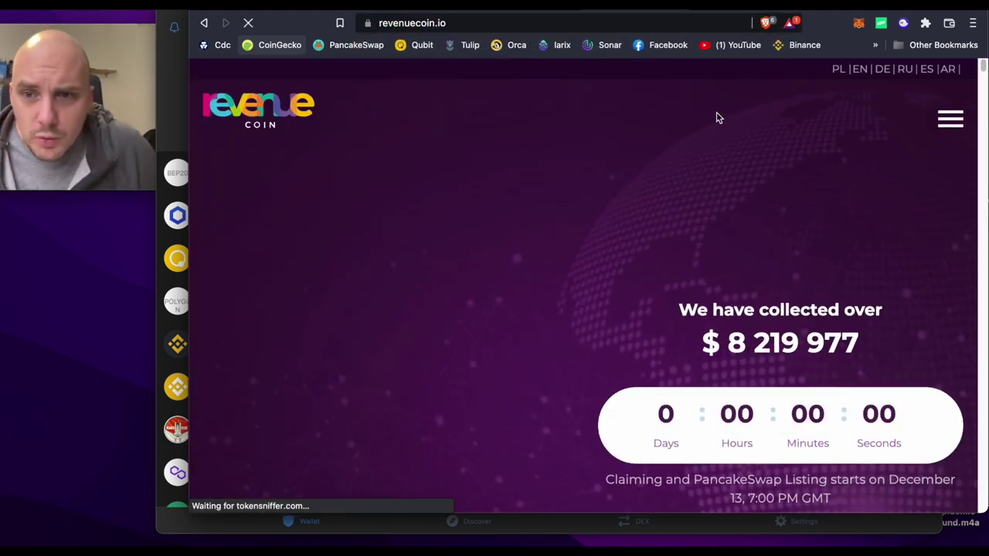
pyautogui.scroll(-1, 715, 113)
pyautogui.scroll(-5, 716, 113)
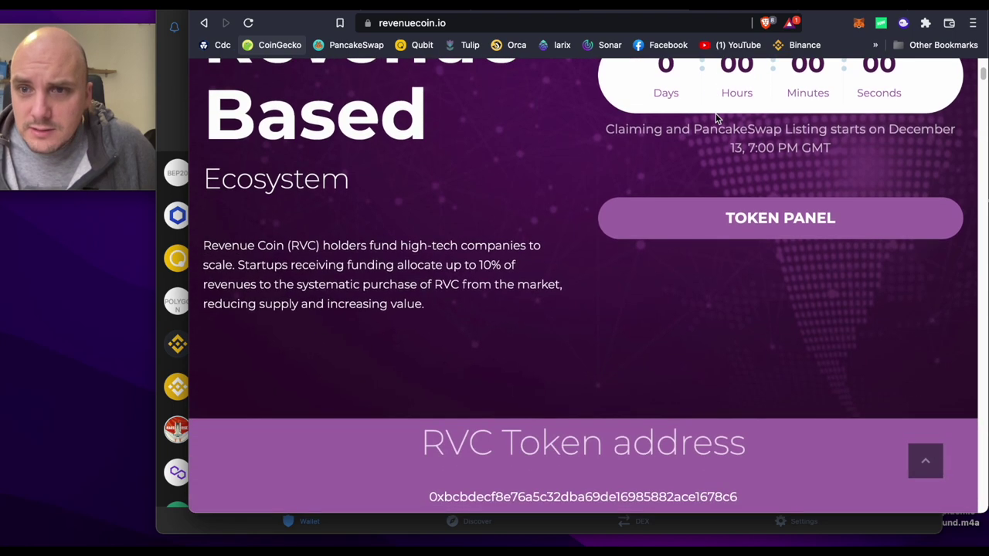
pyautogui.scroll(-6, 715, 116)
pyautogui.scroll(4, 579, 151)
# - Check the Claim your RVC tokens status (8855 withdrawn, 35 421 locked, 0 available) down to Farm LP Tokens
pyautogui.click(774, 137)
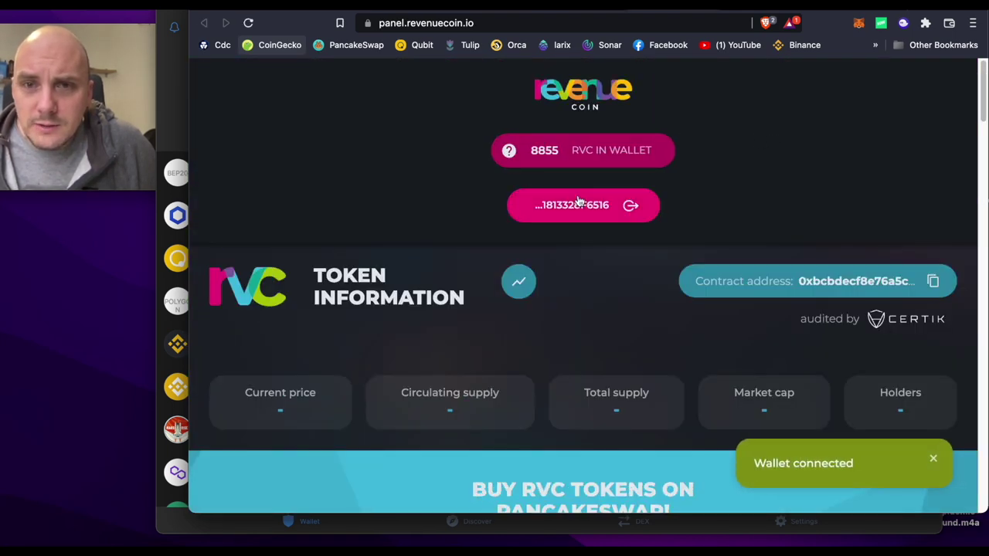
pyautogui.scroll(-8, 484, 292)
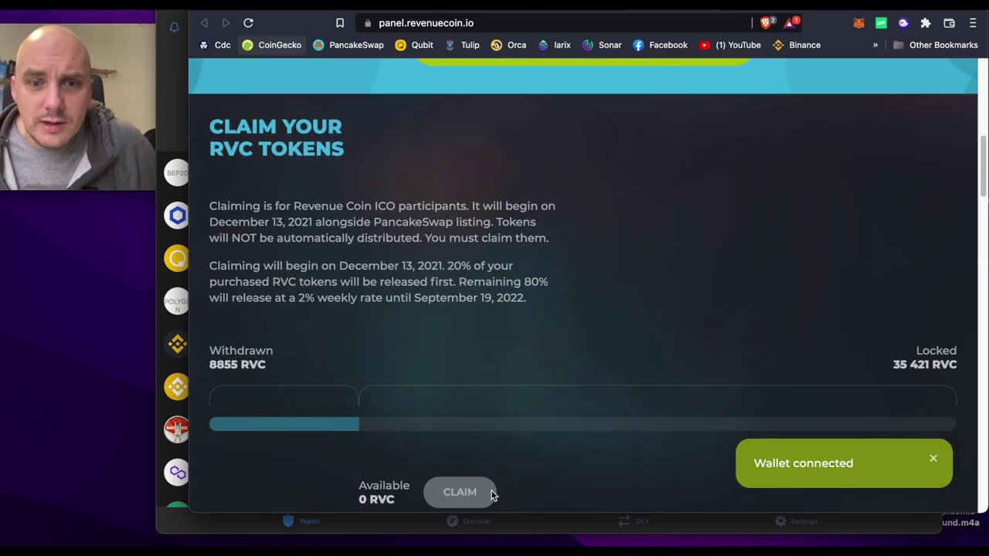
pyautogui.scroll(-1, 461, 472)
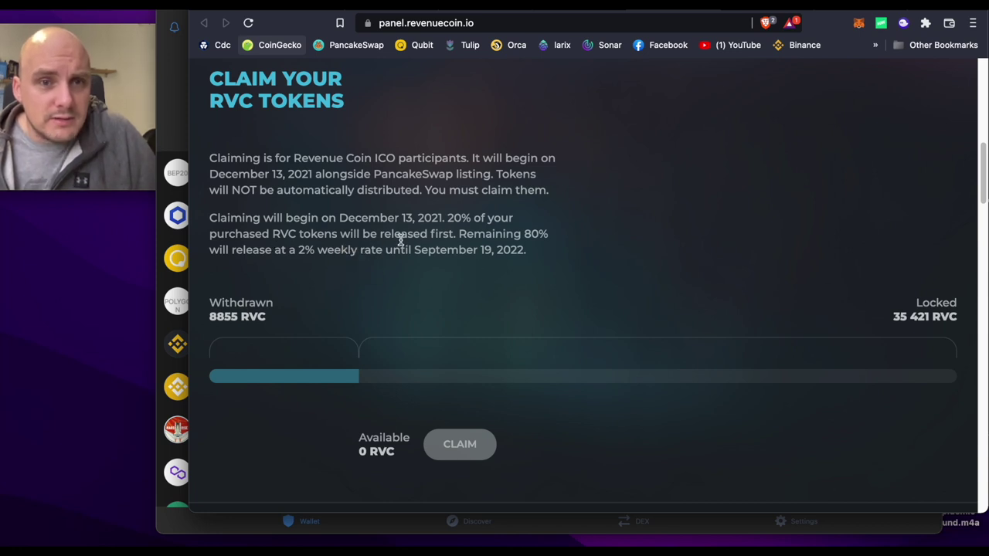
pyautogui.scroll(-6, 400, 241)
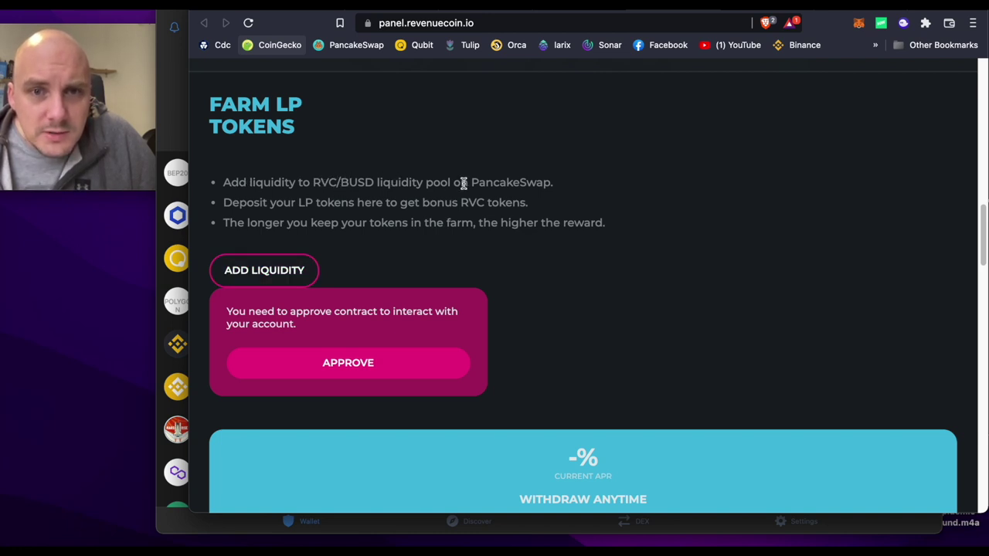
# - Inspect the Farm LP Tokens card and point out its missing APR
pyautogui.scroll(-5, 509, 182)
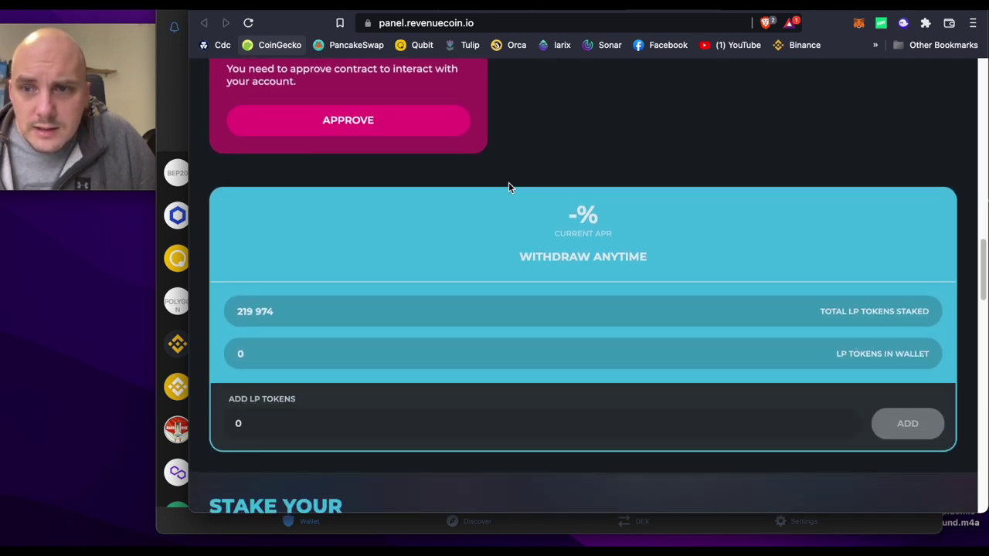
pyautogui.scroll(-7, 509, 183)
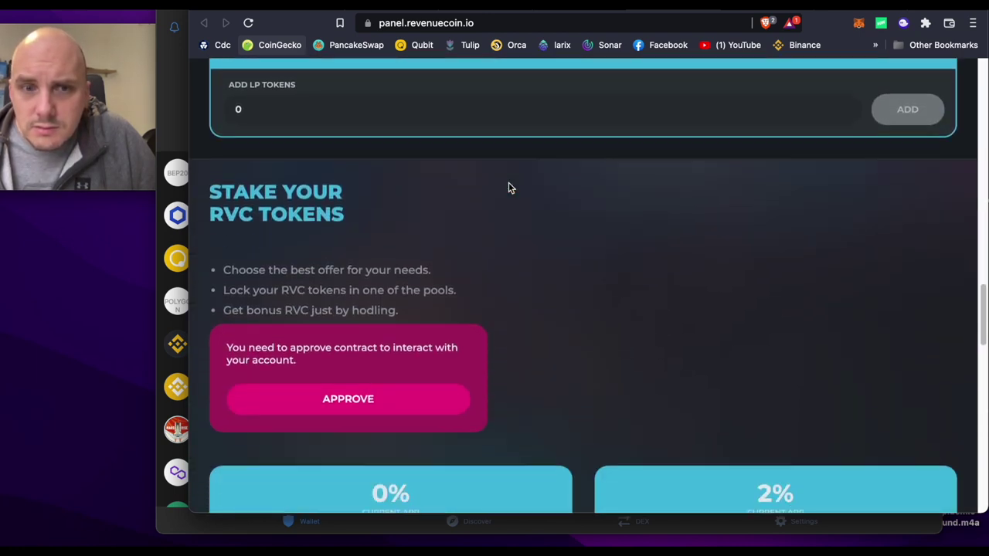
pyautogui.scroll(4, 509, 183)
pyautogui.scroll(-2, 508, 183)
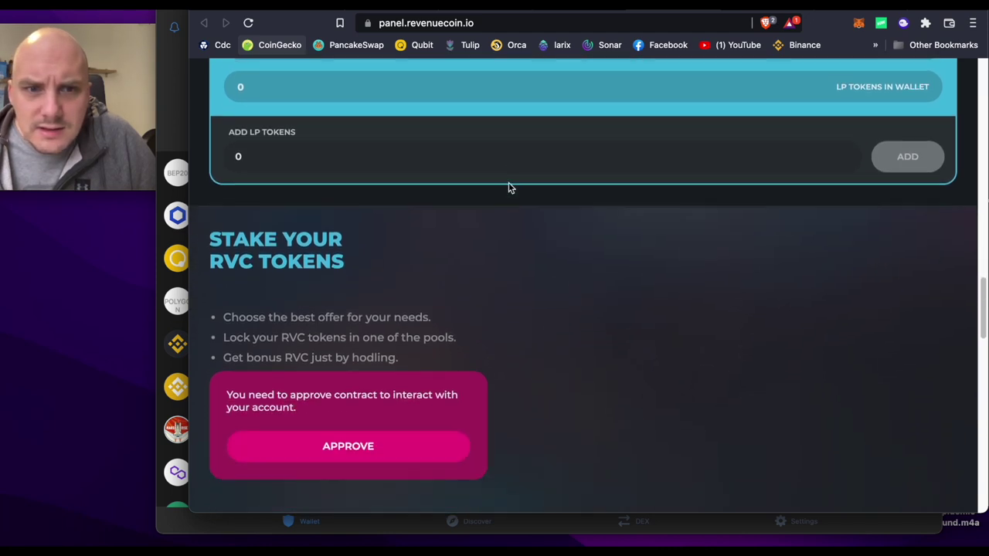
pyautogui.scroll(6, 508, 184)
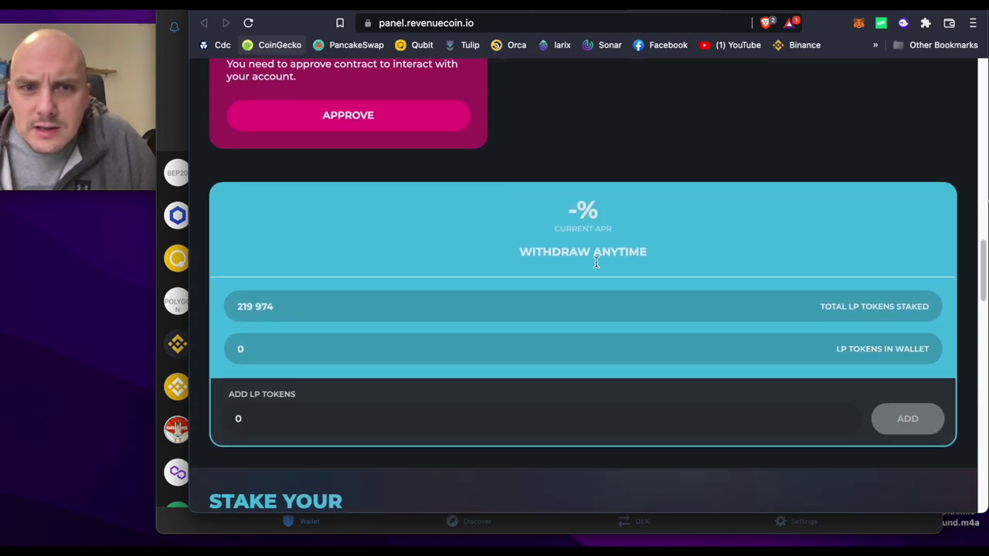
pyautogui.doubleClick(596, 213)
# - Review the RVC staking pools: 0% withdraw-anytime and 2% APR for 3-, 6- and 12-month locks
pyautogui.scroll(2, 602, 210)
pyautogui.scroll(-5, 486, 212)
pyautogui.scroll(-13, 486, 210)
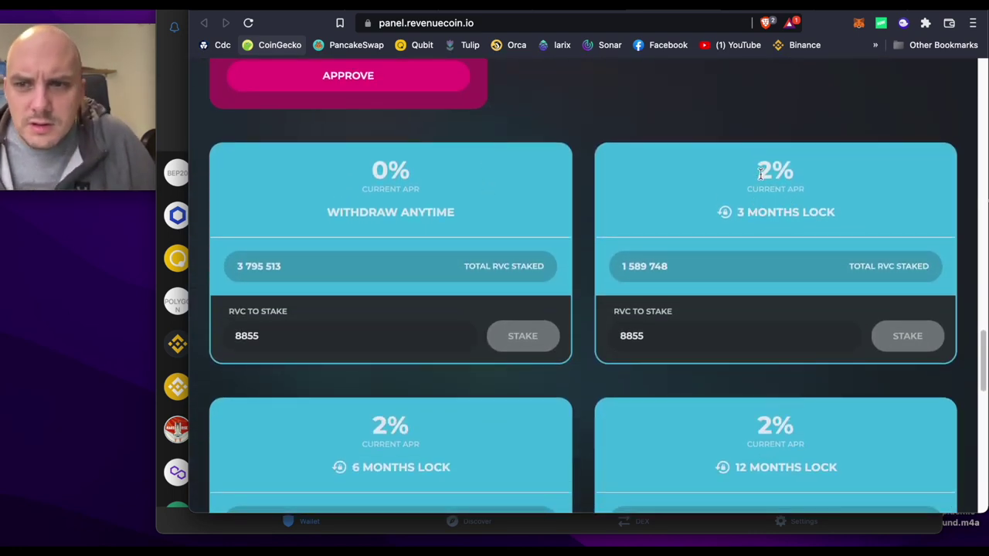
pyautogui.doubleClick(786, 168)
pyautogui.scroll(-5, 788, 181)
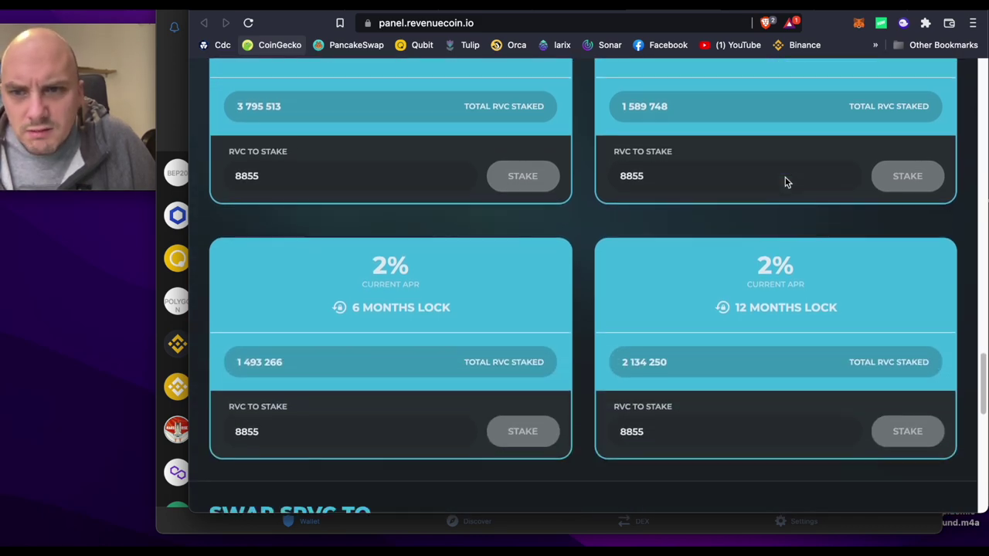
pyautogui.scroll(7, 785, 183)
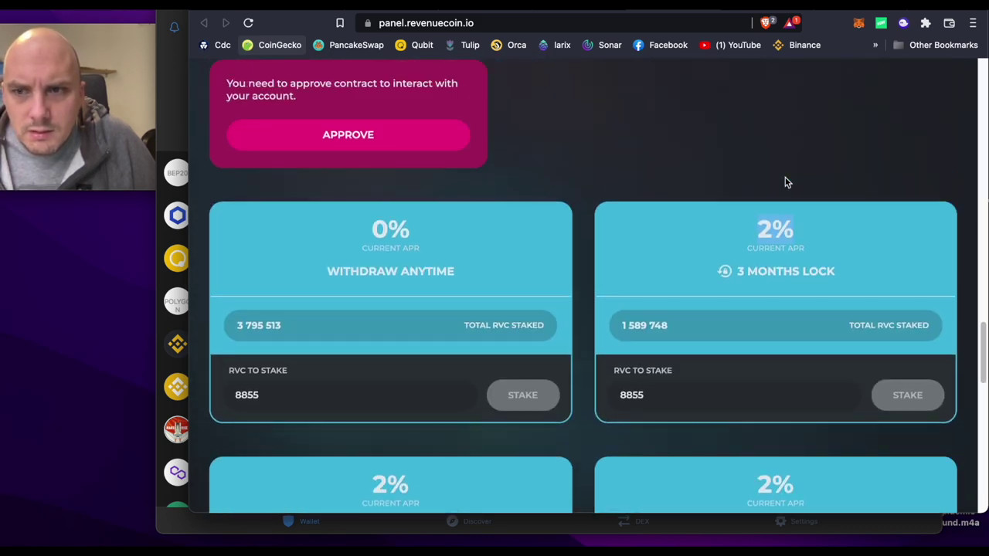